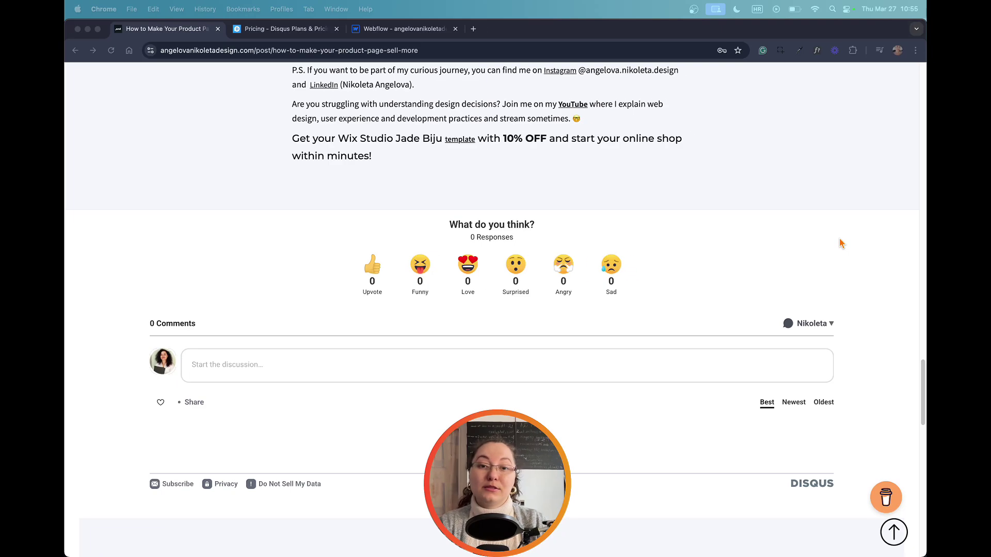
- Scroll the live blog post down to its Disqus discussion area
{"action": "scroll", "coordinate": [841, 237], "scroll_direction": "up", "scroll_amount": 20}
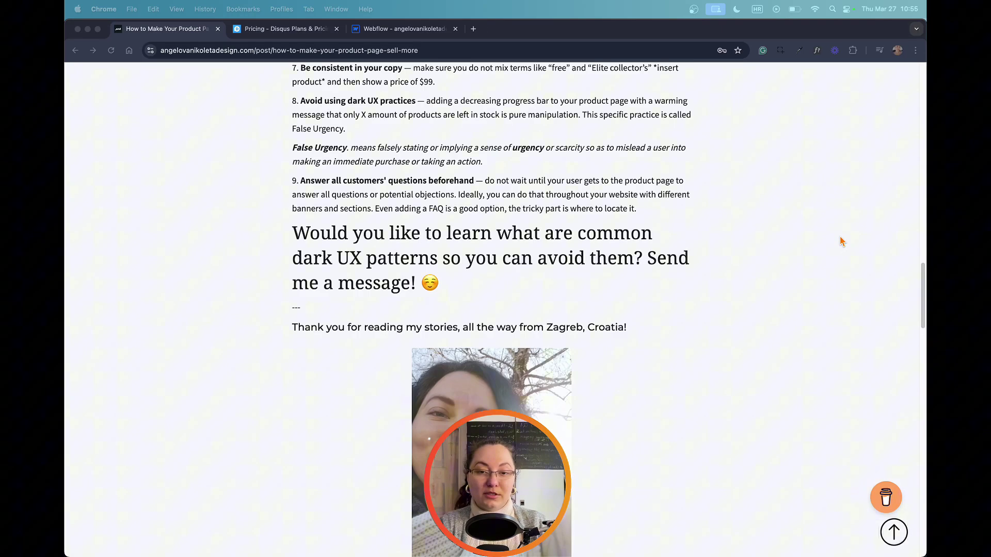
{"action": "scroll", "coordinate": [841, 238], "scroll_direction": "up", "scroll_amount": 20}
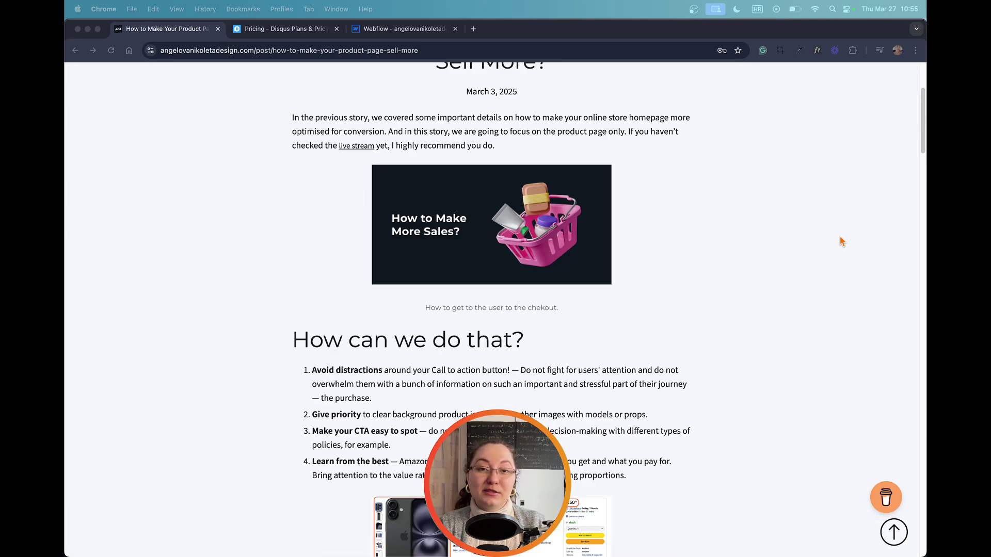
{"action": "scroll", "coordinate": [840, 237], "scroll_direction": "down", "scroll_amount": 20}
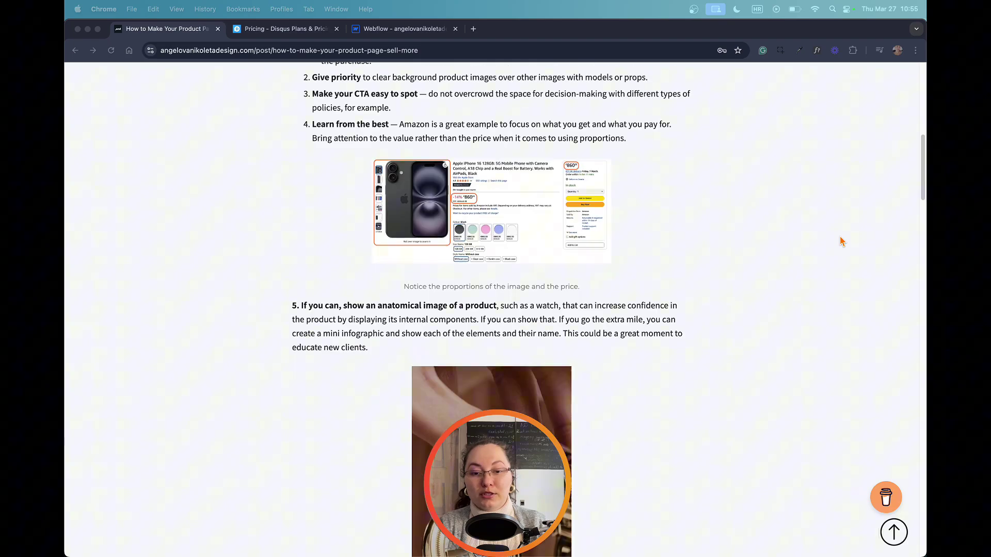
{"action": "scroll", "coordinate": [840, 242], "scroll_direction": "down", "scroll_amount": 20}
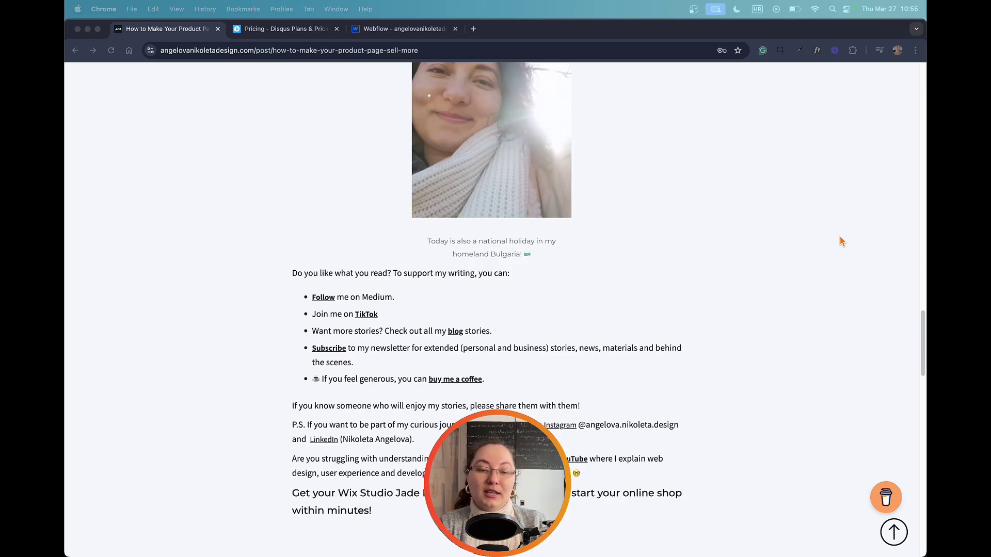
{"action": "scroll", "coordinate": [840, 239], "scroll_direction": "down", "scroll_amount": 2}
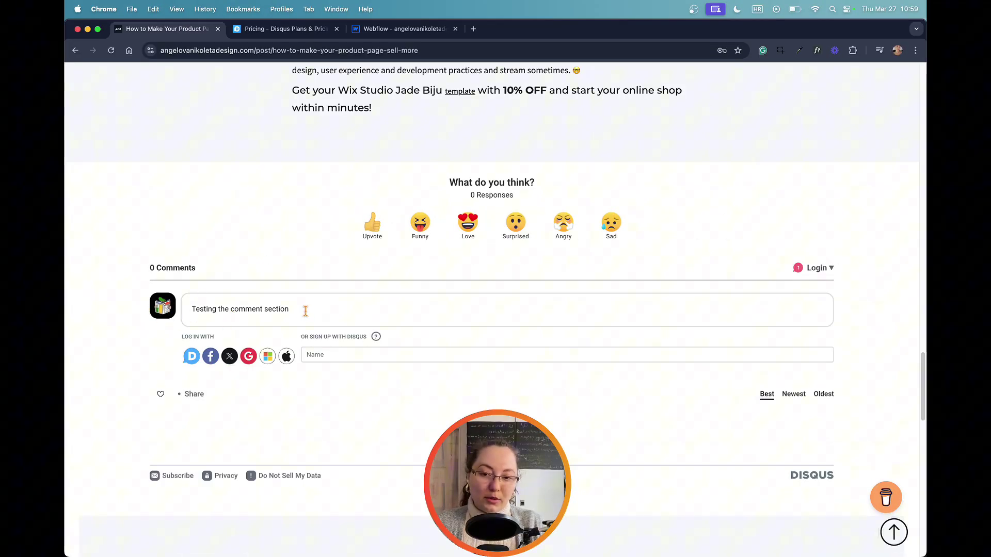
- Expand the Disqus comment box with its sign-up options and give the post a Love reaction
{"action": "left_click", "coordinate": [305, 310]}
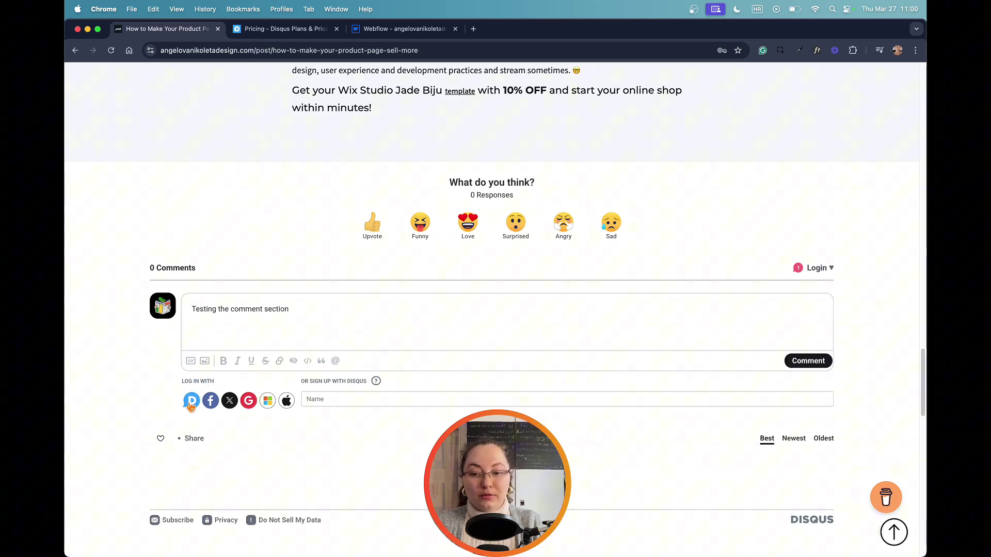
{"action": "left_click", "coordinate": [305, 400]}
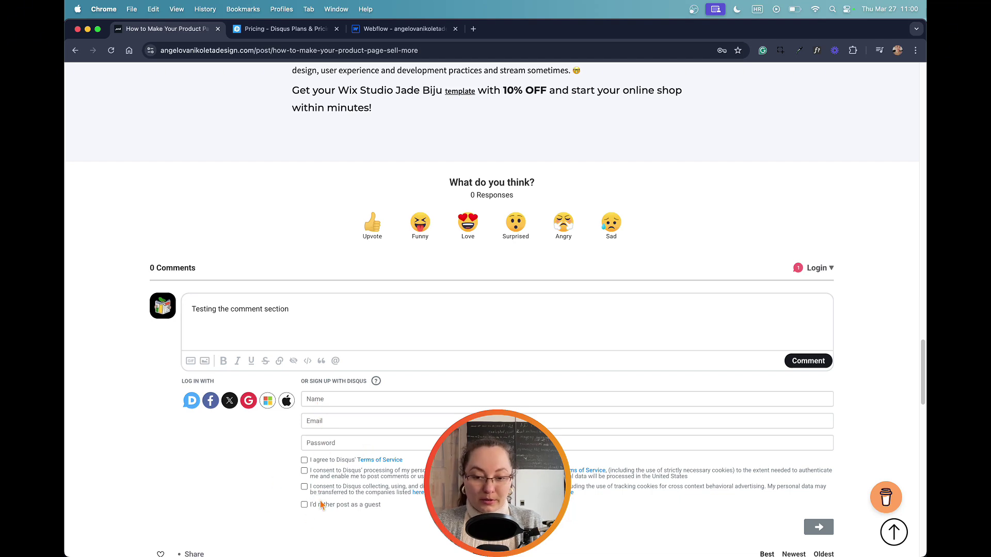
{"action": "scroll", "coordinate": [626, 507], "scroll_direction": "down", "scroll_amount": 1}
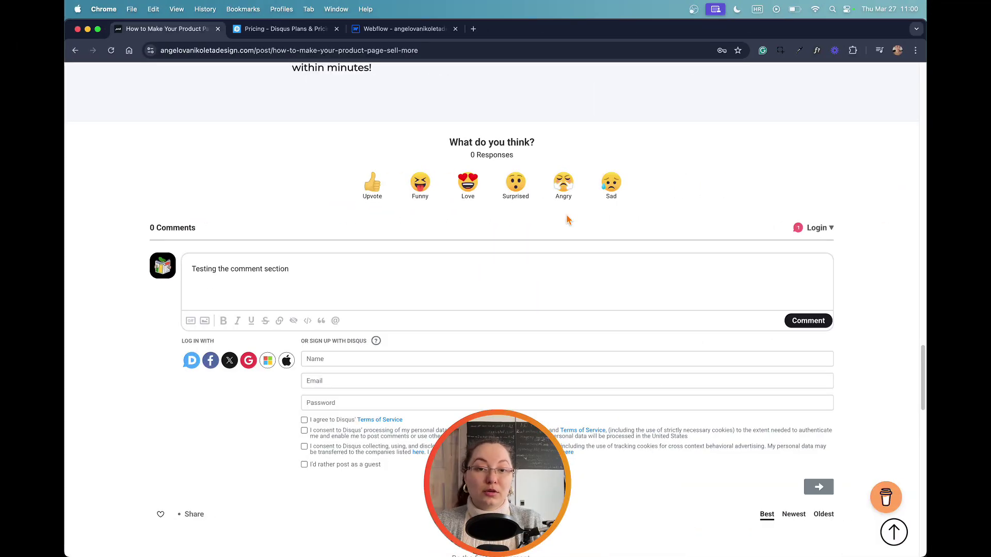
{"action": "left_click", "coordinate": [472, 192]}
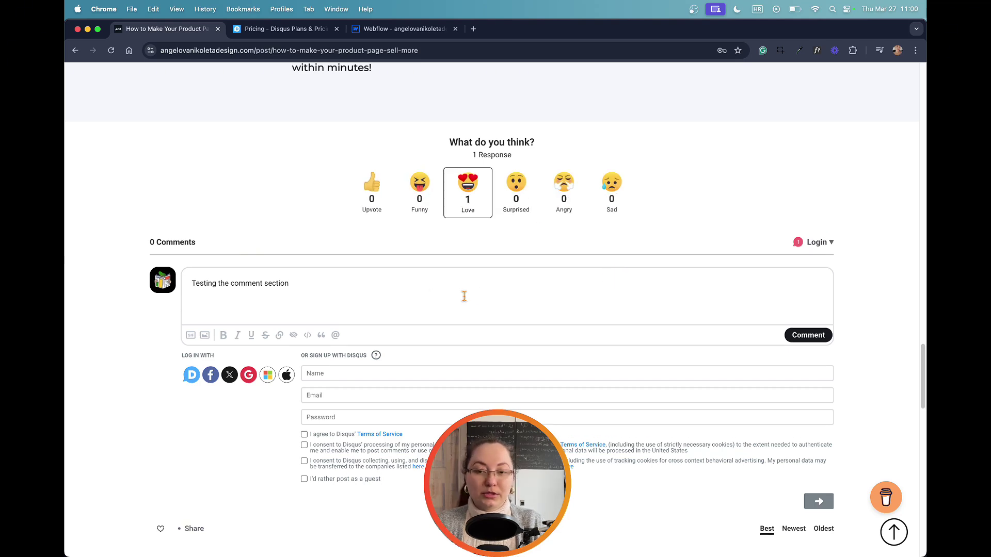
- Scroll back through the post and switch to the Disqus pricing tab
{"action": "scroll", "coordinate": [533, 295], "scroll_direction": "up", "scroll_amount": 15}
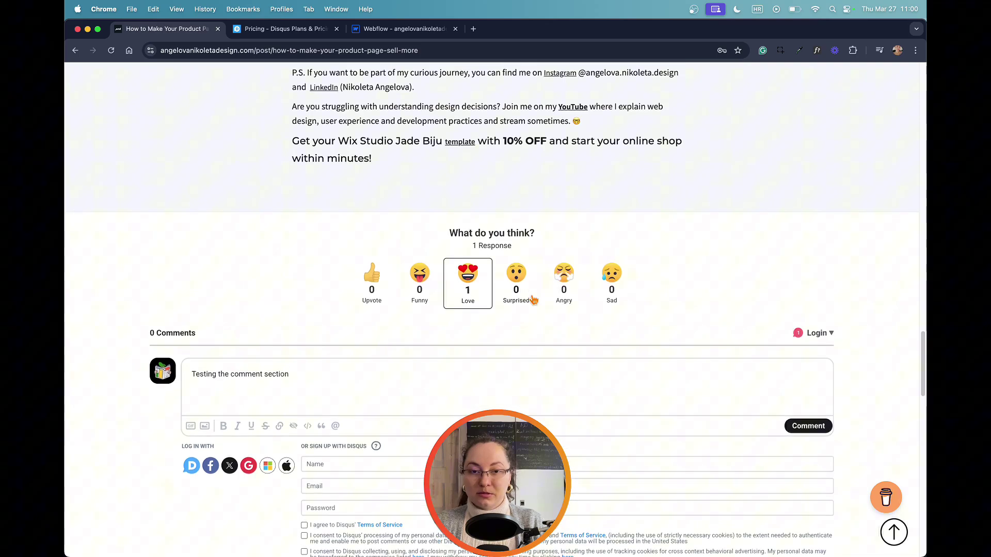
{"action": "scroll", "coordinate": [605, 311], "scroll_direction": "up", "scroll_amount": 15}
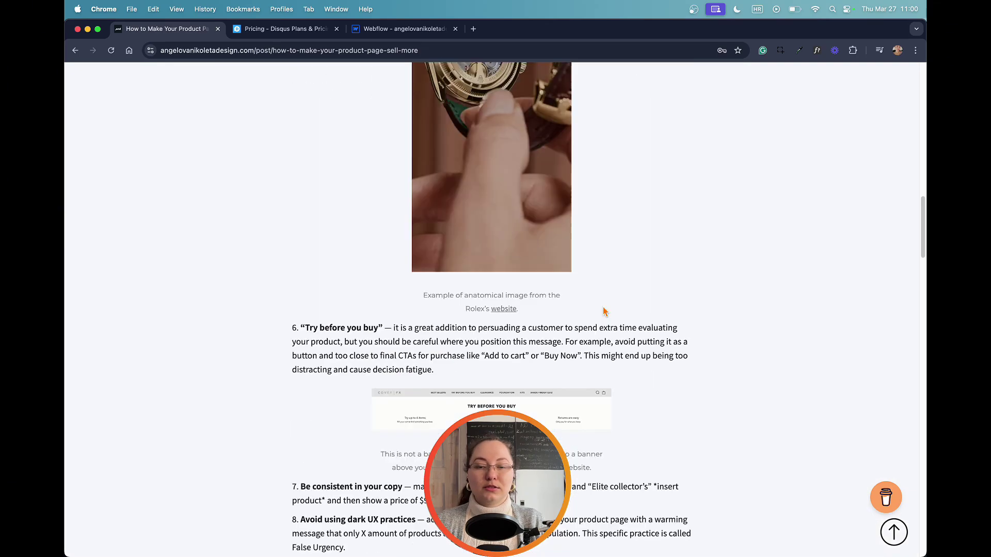
{"action": "scroll", "coordinate": [601, 309], "scroll_direction": "up", "scroll_amount": 7}
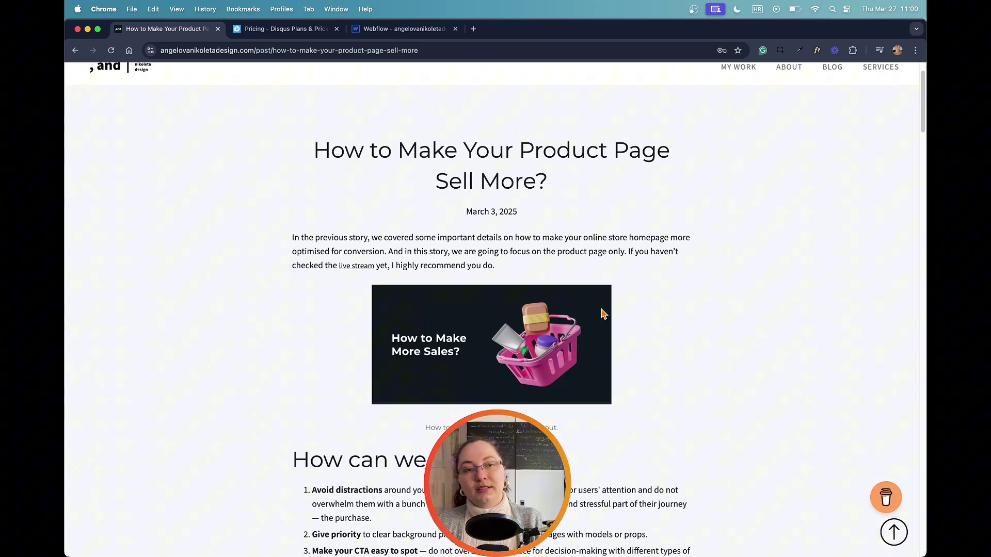
{"action": "scroll", "coordinate": [604, 313], "scroll_direction": "up", "scroll_amount": 3}
{"action": "scroll", "coordinate": [602, 315], "scroll_direction": "down", "scroll_amount": 9}
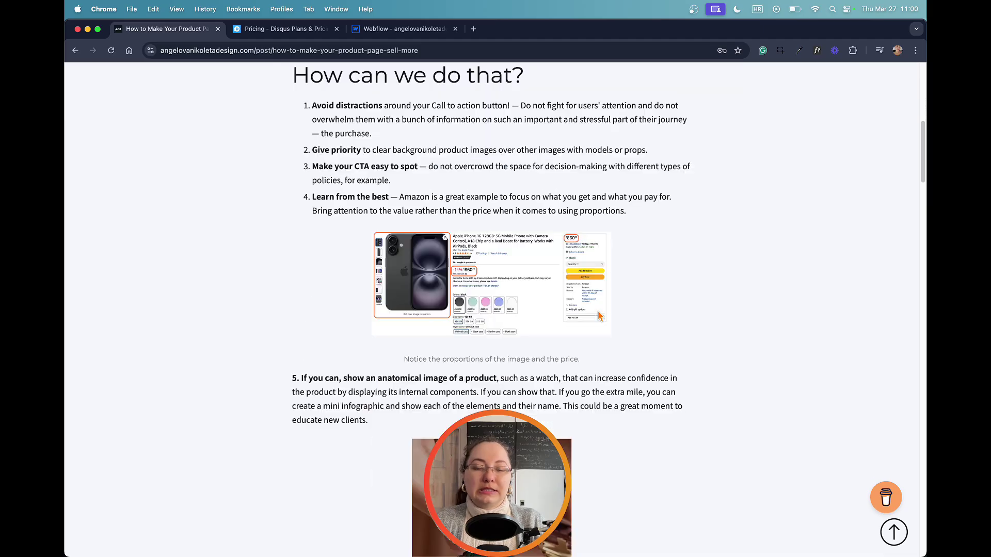
{"action": "scroll", "coordinate": [598, 315], "scroll_direction": "down", "scroll_amount": 15}
{"action": "key", "text": "ctrl+Tab"}
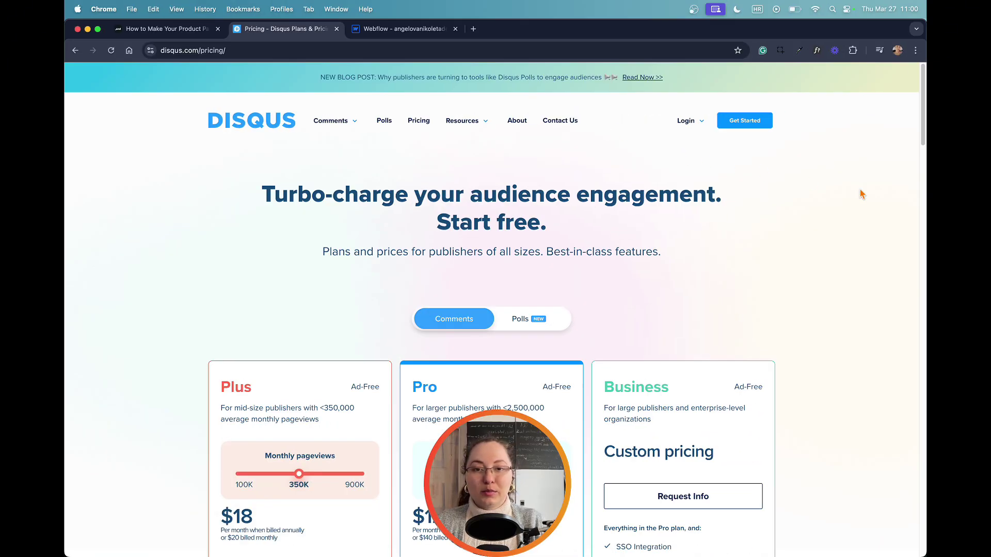
- Look over the Disqus Polls page, then return to the pricing page
{"action": "left_click", "coordinate": [384, 120]}
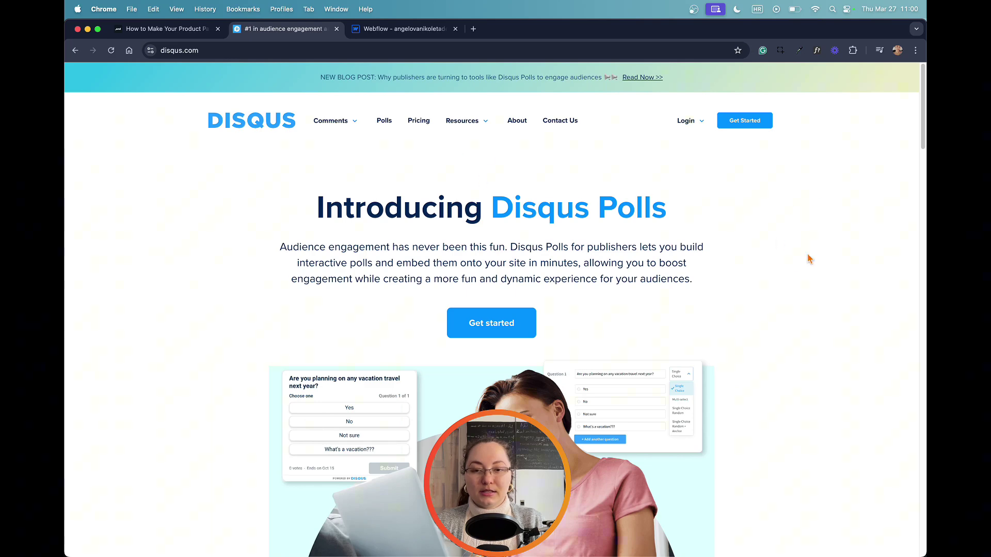
{"action": "scroll", "coordinate": [729, 255], "scroll_direction": "down", "scroll_amount": 5}
{"action": "scroll", "coordinate": [748, 248], "scroll_direction": "up", "scroll_amount": 5}
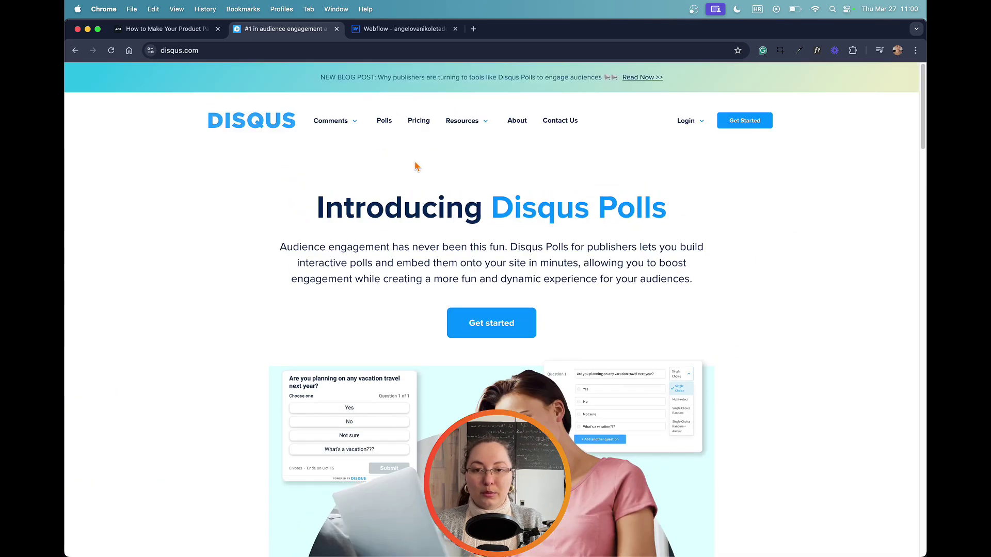
{"action": "left_click", "coordinate": [412, 122]}
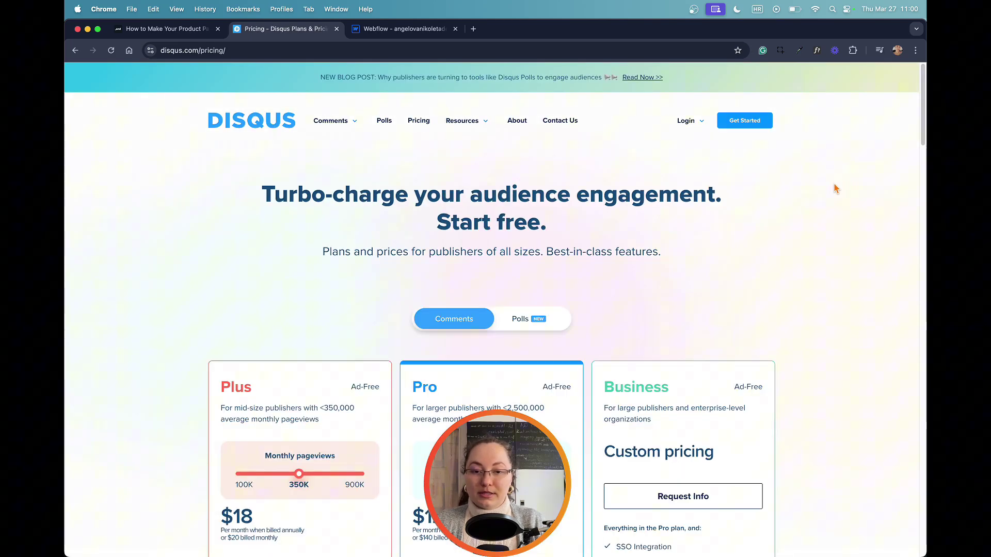
- Start sign-up for the free, ad-supported Disqus Comments from the pricing page
{"action": "scroll", "coordinate": [790, 190], "scroll_direction": "down", "scroll_amount": 4}
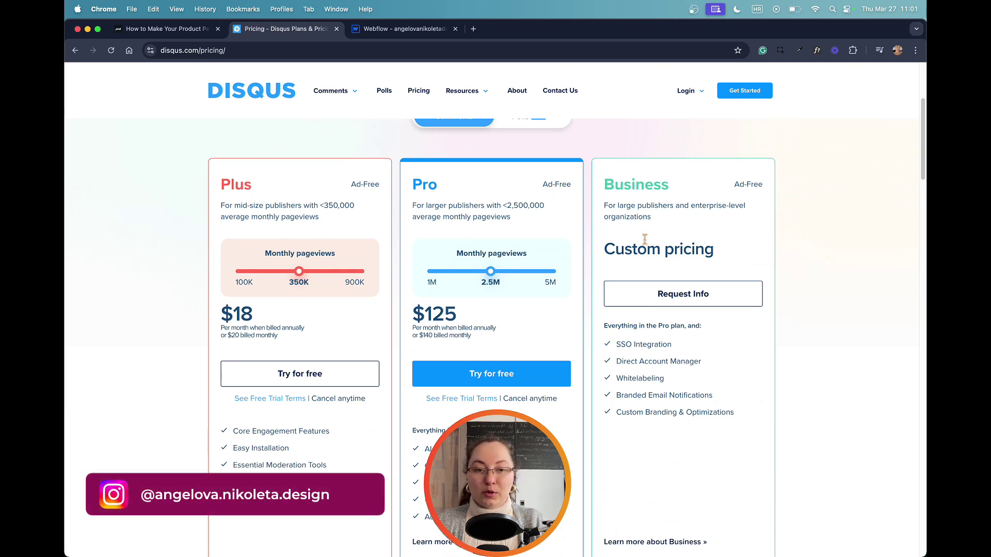
{"action": "scroll", "coordinate": [621, 245], "scroll_direction": "down", "scroll_amount": 6}
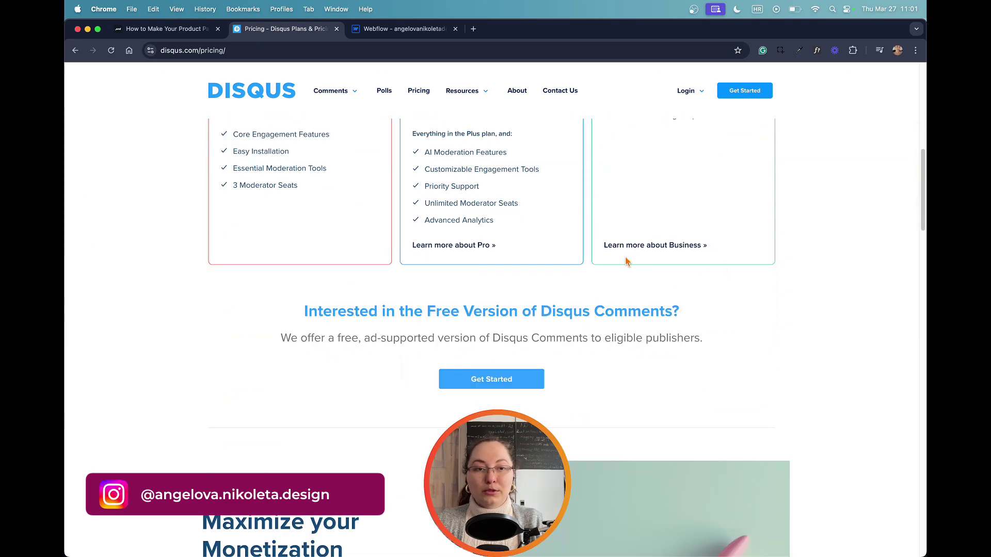
{"action": "left_click", "coordinate": [480, 384]}
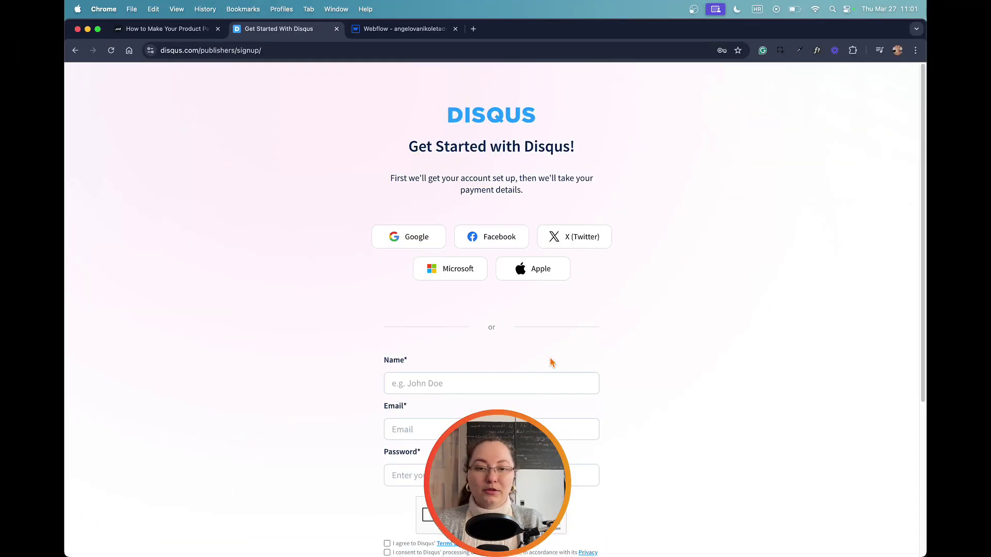
{"action": "scroll", "coordinate": [512, 329], "scroll_direction": "down", "scroll_amount": 1}
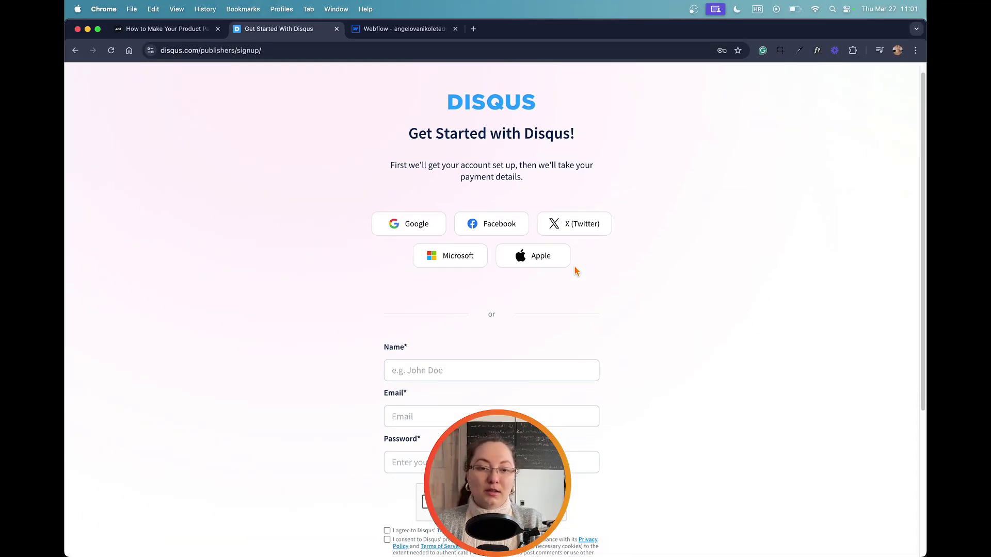
{"action": "scroll", "coordinate": [576, 271], "scroll_direction": "down", "scroll_amount": 2}
{"action": "scroll", "coordinate": [604, 272], "scroll_direction": "down", "scroll_amount": 5}
{"action": "scroll", "coordinate": [641, 274], "scroll_direction": "up", "scroll_amount": 6}
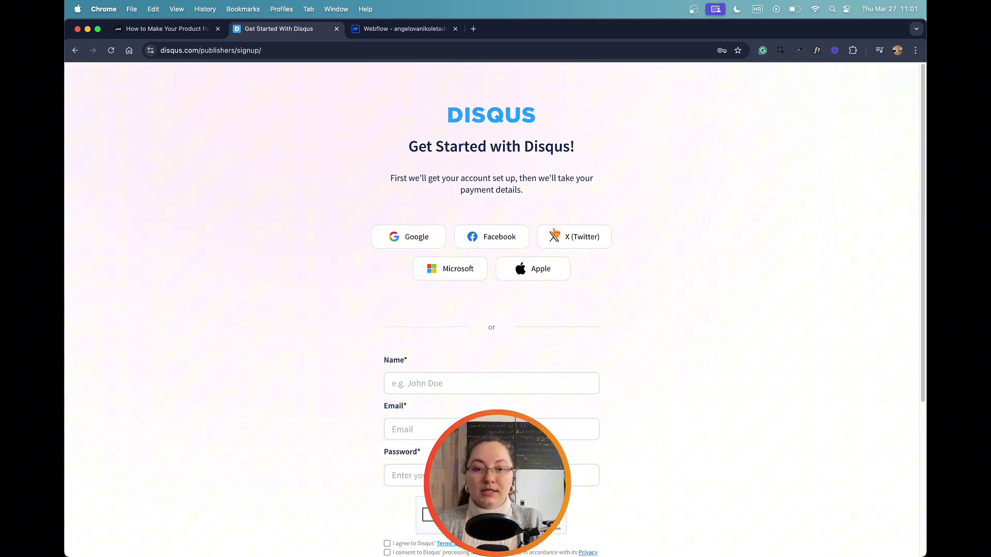
- Return to the Disqus pricing page to reach the publisher login
{"action": "left_click", "coordinate": [75, 50]}
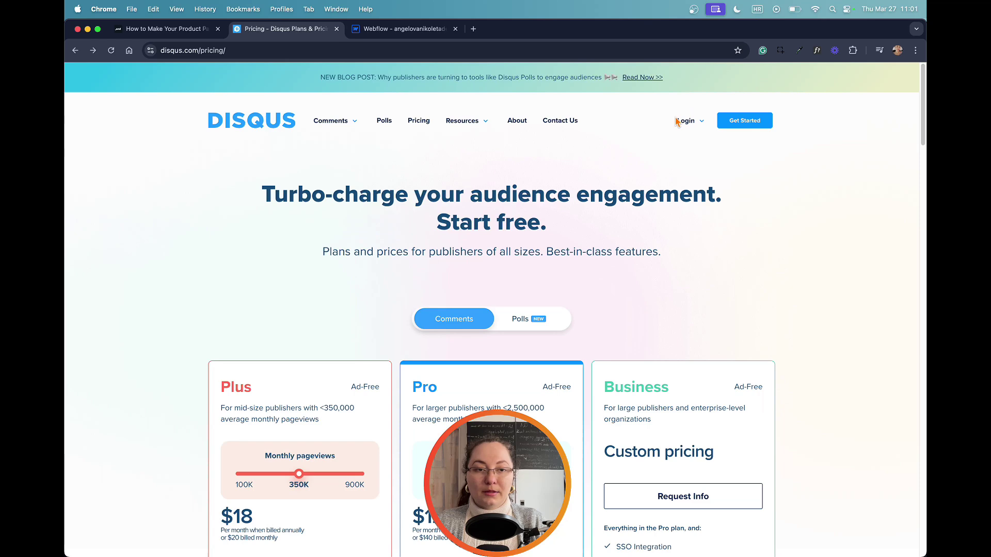
{"action": "mouse_move", "coordinate": [699, 124]}
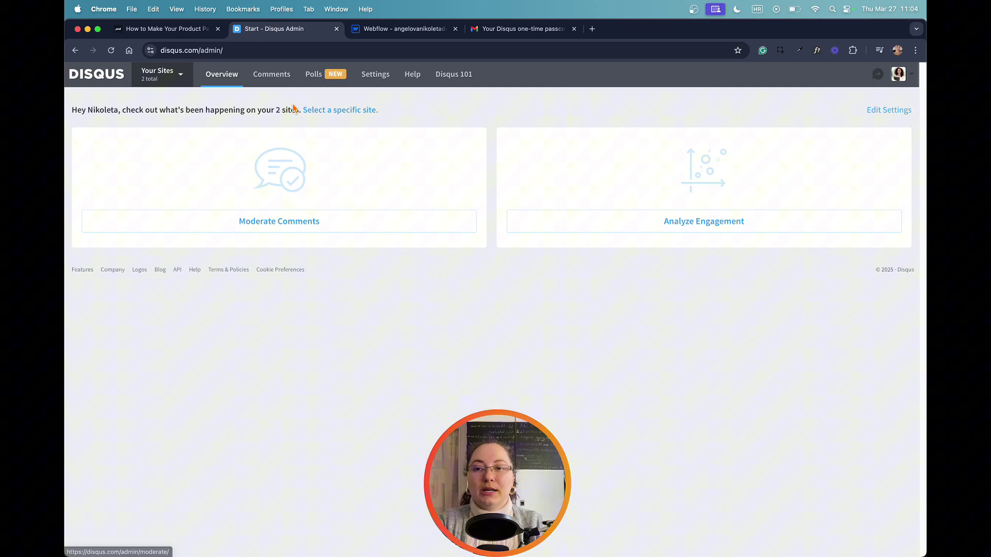
- List the account's sites and review the organization choices on the new-site form
{"action": "left_click", "coordinate": [162, 78]}
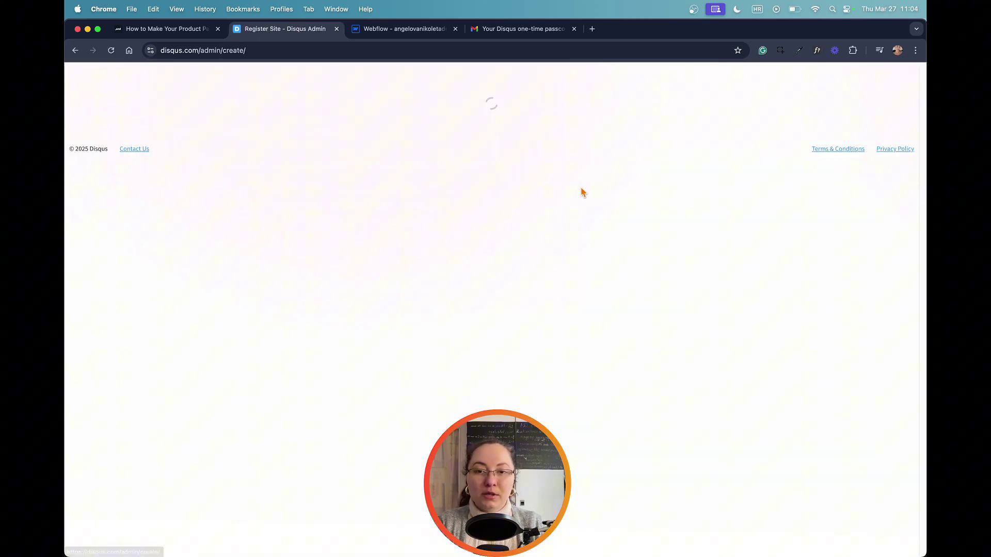
{"action": "scroll", "coordinate": [571, 174], "scroll_direction": "down", "scroll_amount": 2}
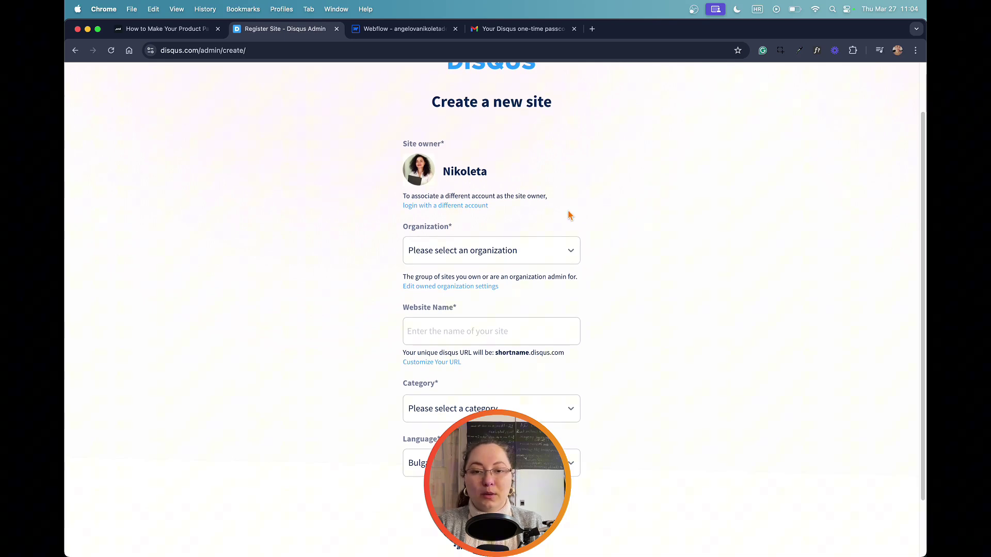
{"action": "left_click", "coordinate": [548, 250]}
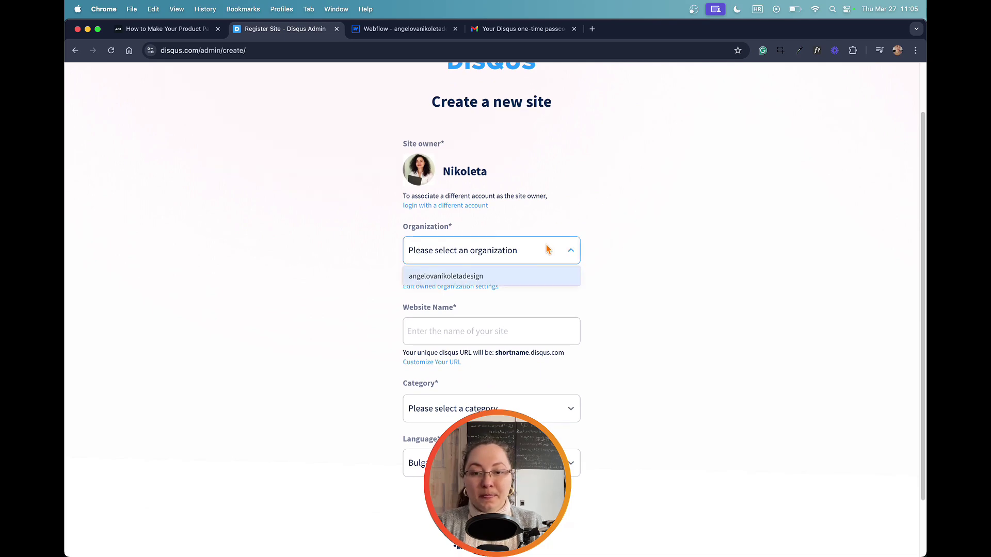
{"action": "left_click", "coordinate": [589, 236]}
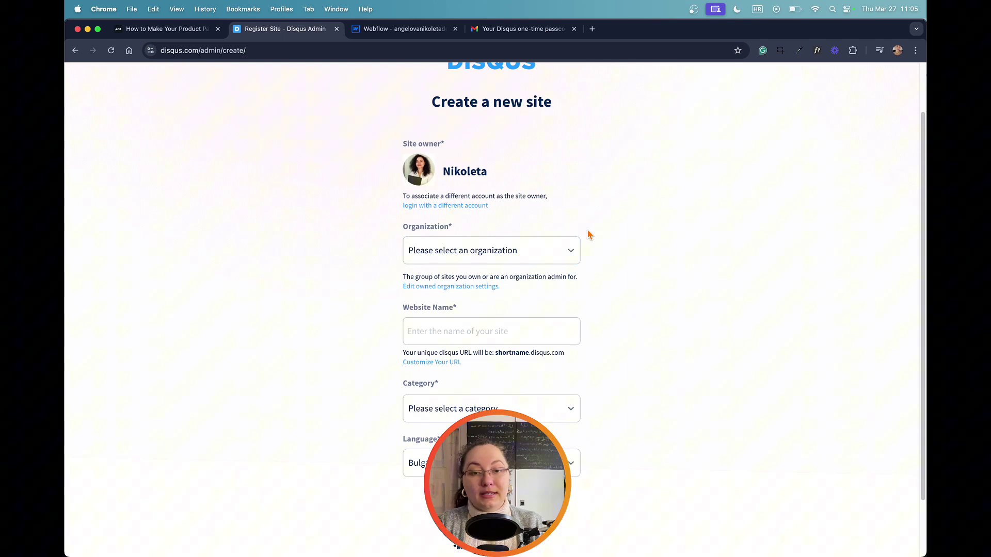
{"action": "scroll", "coordinate": [605, 266], "scroll_direction": "down", "scroll_amount": 1}
- Fill in the website name and look through the site category list
{"action": "left_click", "coordinate": [456, 321]}
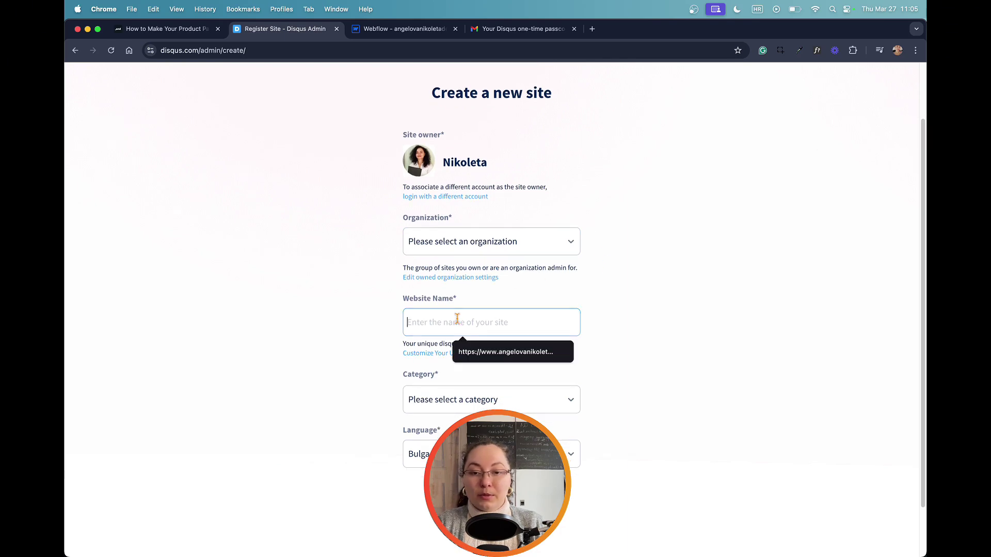
{"action": "left_click", "coordinate": [591, 308]}
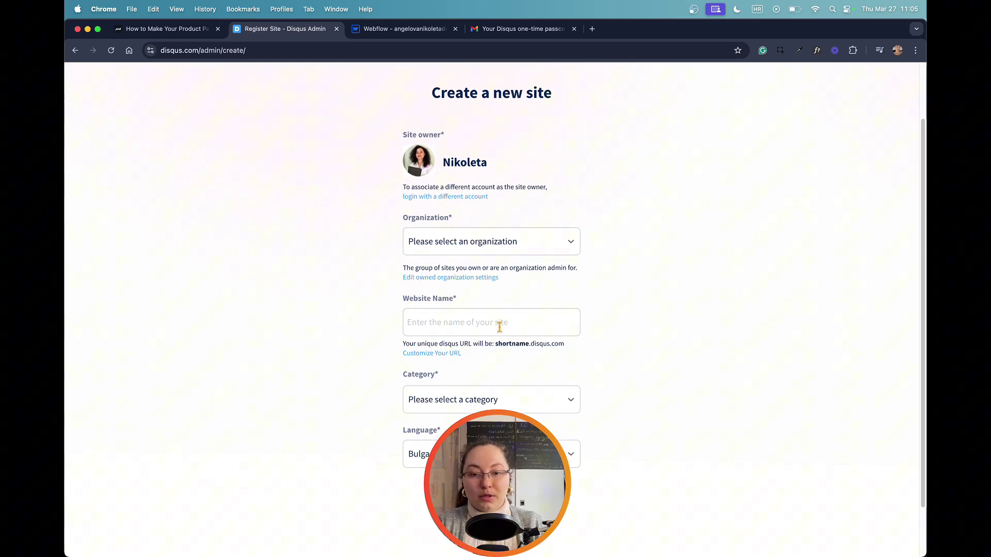
{"action": "left_click", "coordinate": [503, 405]}
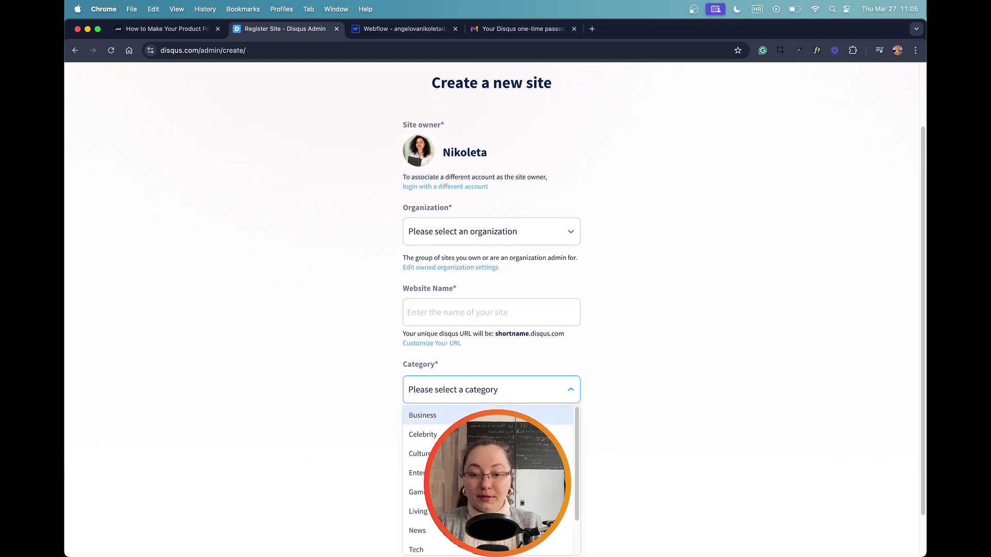
{"action": "left_click", "coordinate": [587, 343]}
{"action": "scroll", "coordinate": [424, 402], "scroll_direction": "down", "scroll_amount": 1}
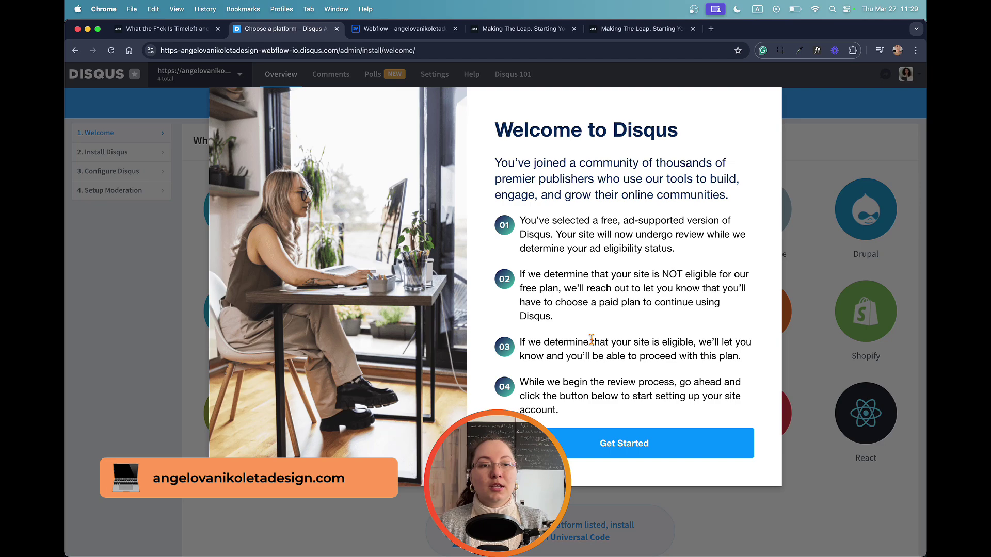
- Start setup from the Welcome modal and browse platforms like WordPress, Squarespace and Gatsby
{"action": "left_click", "coordinate": [626, 439]}
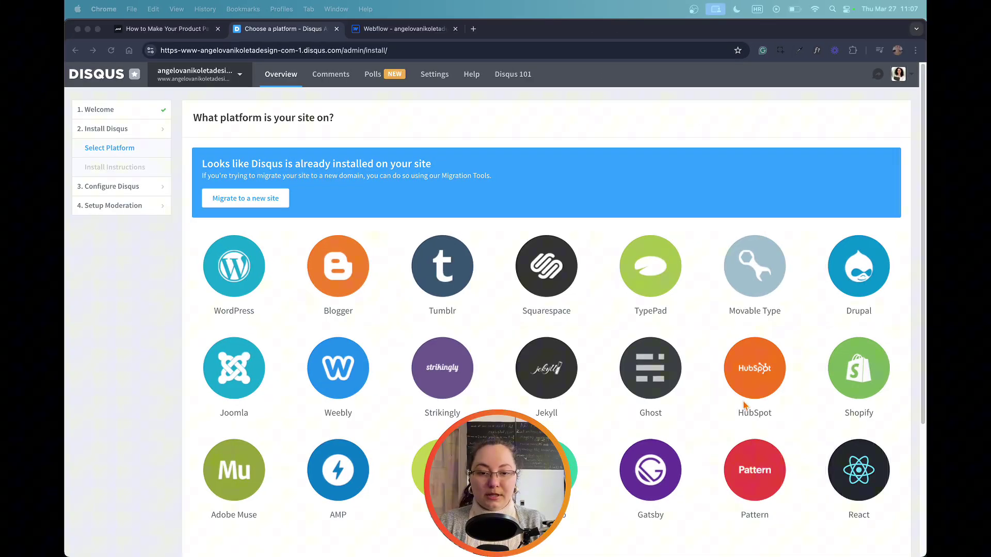
{"action": "scroll", "coordinate": [679, 295], "scroll_direction": "down", "scroll_amount": 5}
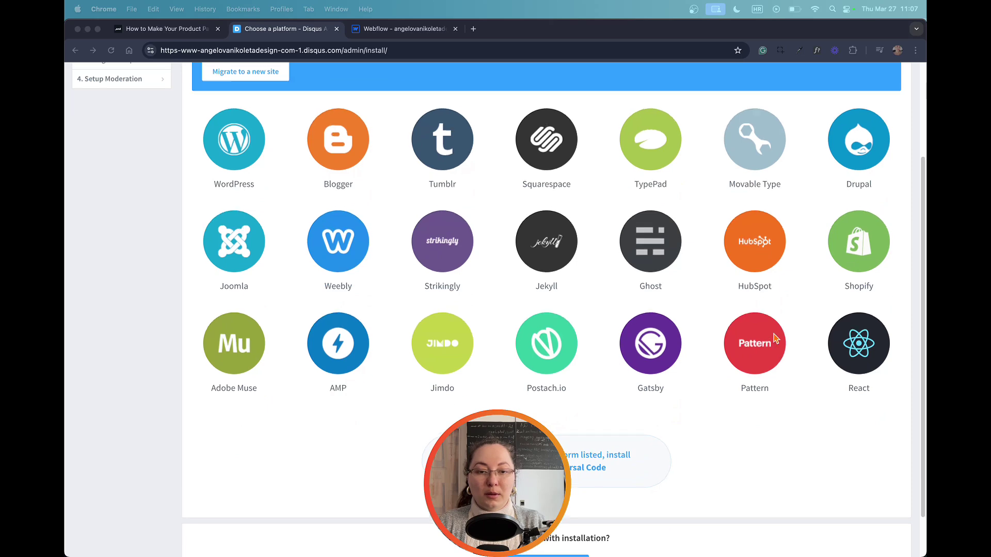
{"action": "scroll", "coordinate": [774, 338], "scroll_direction": "up", "scroll_amount": 2}
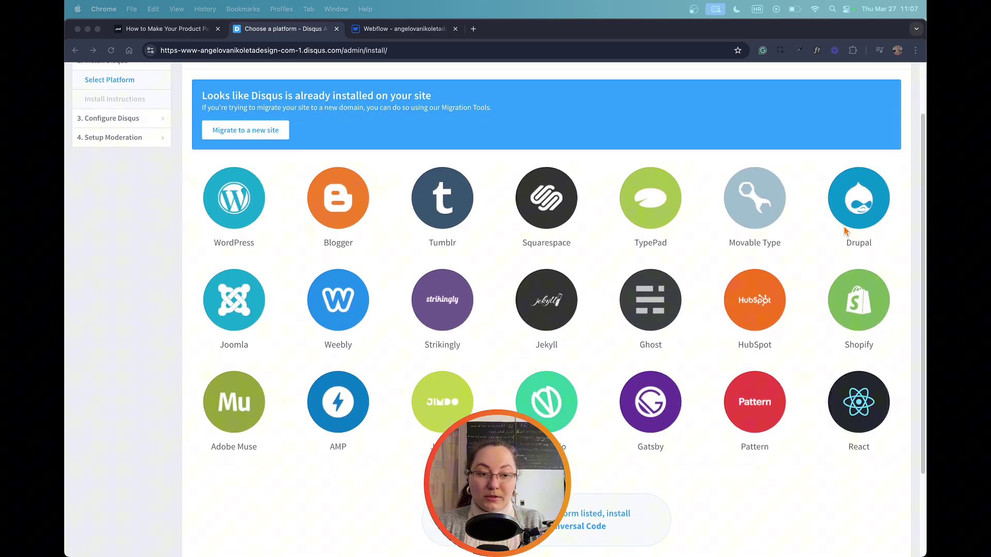
{"action": "scroll", "coordinate": [552, 349], "scroll_direction": "down", "scroll_amount": 4}
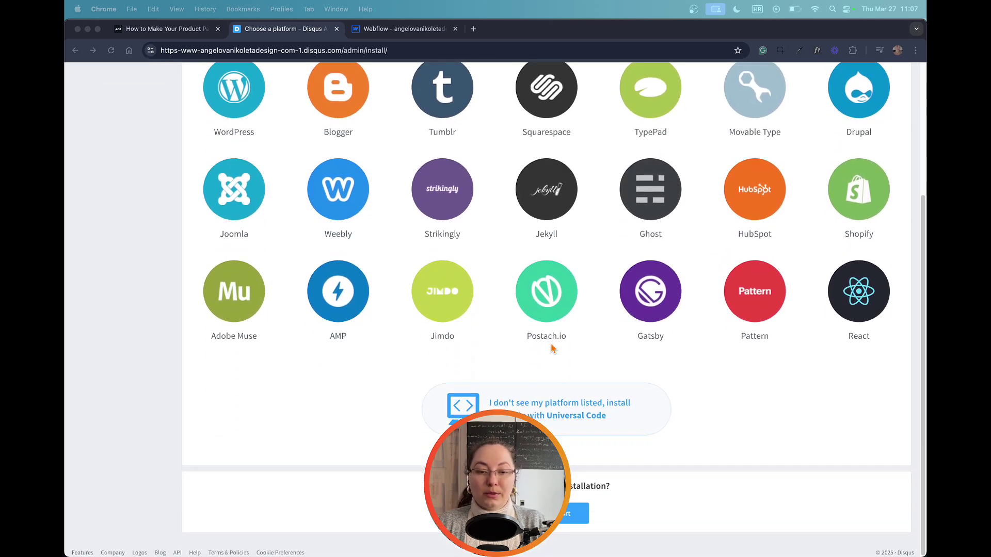
- Choose the manual Universal Code install and copy the step 1 embed code
{"action": "left_click", "coordinate": [547, 416]}
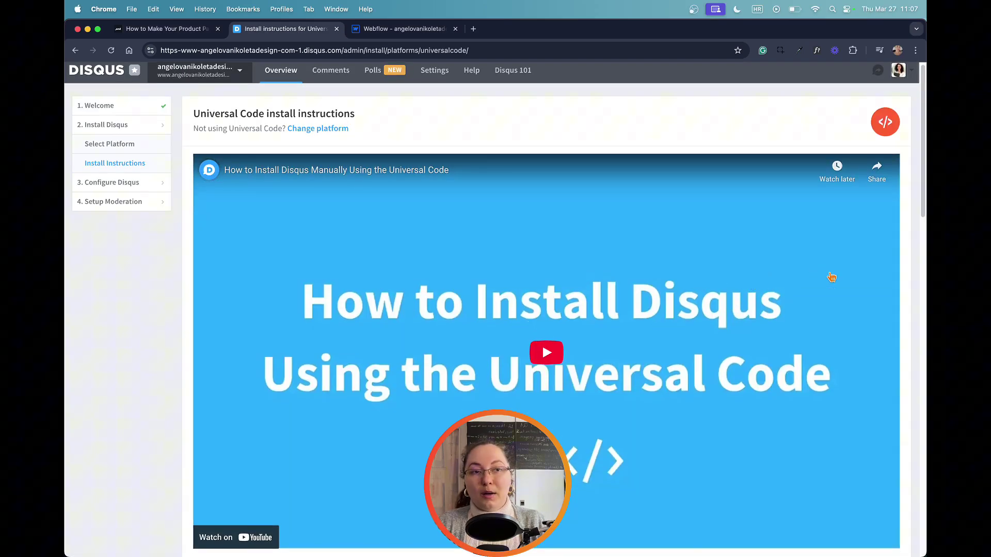
{"action": "scroll", "coordinate": [711, 273], "scroll_direction": "down", "scroll_amount": 3}
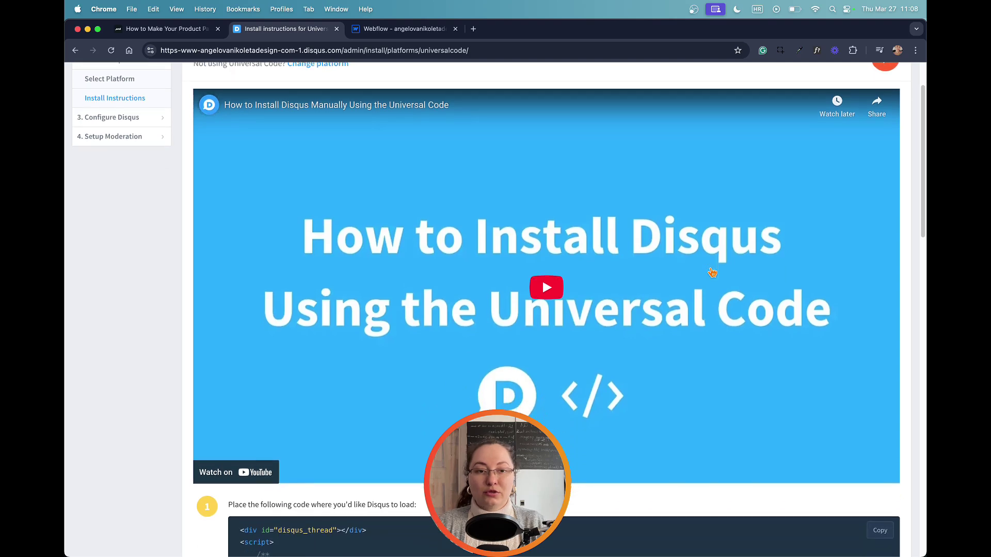
{"action": "scroll", "coordinate": [712, 273], "scroll_direction": "up", "scroll_amount": 3}
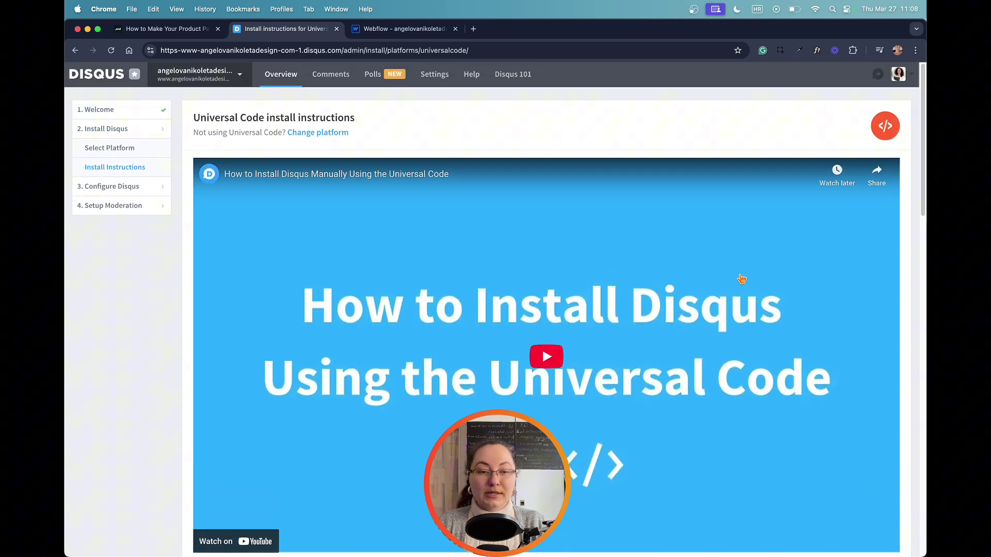
{"action": "scroll", "coordinate": [742, 279], "scroll_direction": "down", "scroll_amount": 5}
{"action": "scroll", "coordinate": [722, 279], "scroll_direction": "up", "scroll_amount": 2}
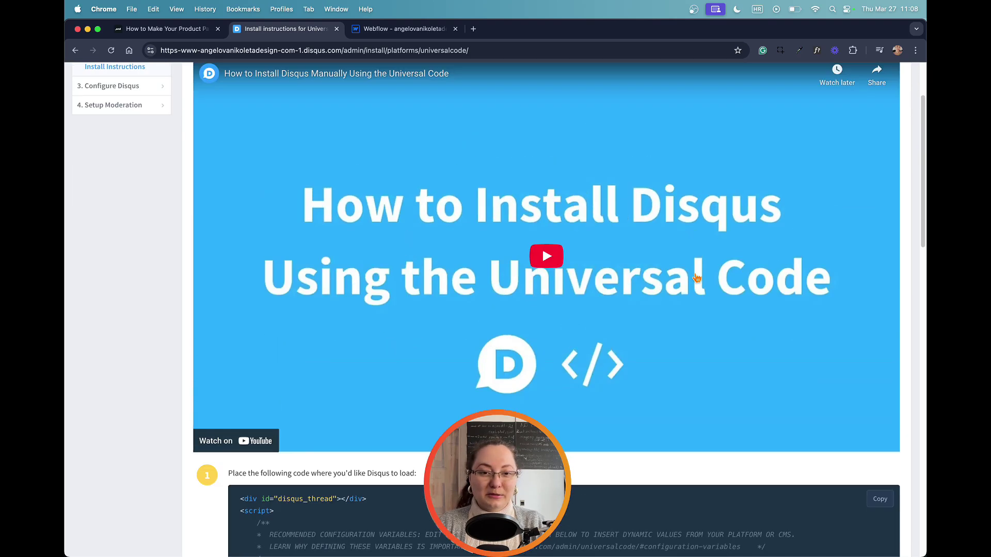
{"action": "scroll", "coordinate": [623, 237], "scroll_direction": "down", "scroll_amount": 5}
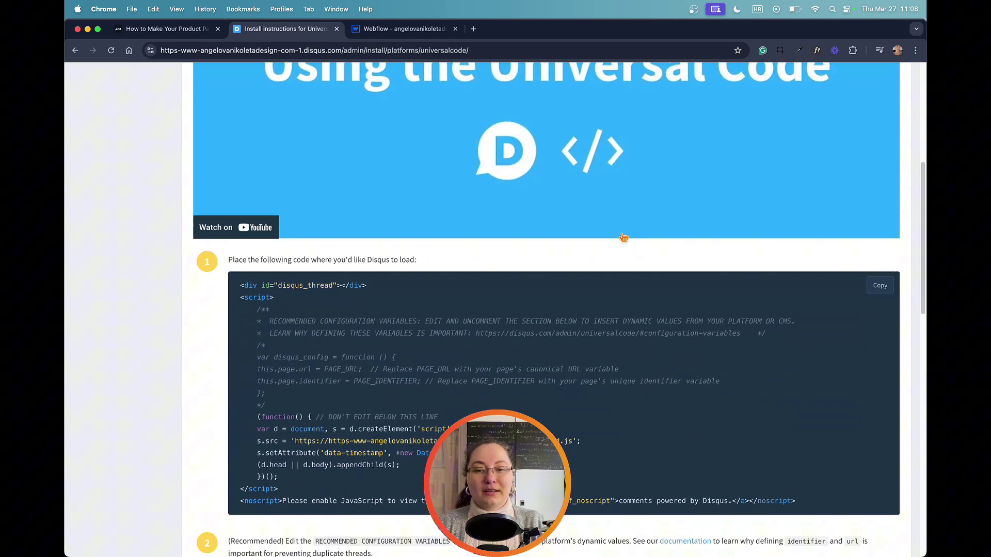
{"action": "scroll", "coordinate": [623, 237], "scroll_direction": "down", "scroll_amount": 2}
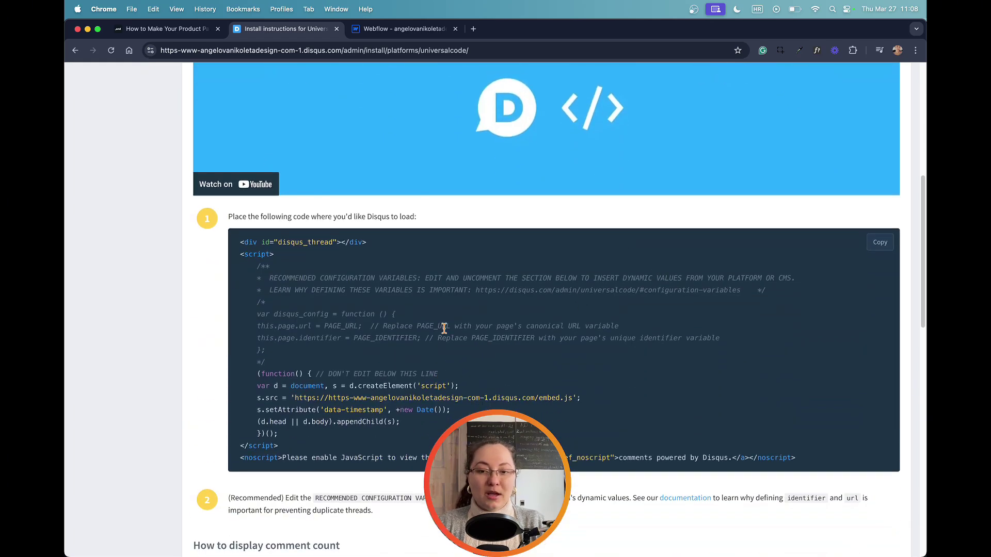
{"action": "scroll", "coordinate": [441, 329], "scroll_direction": "down", "scroll_amount": 2}
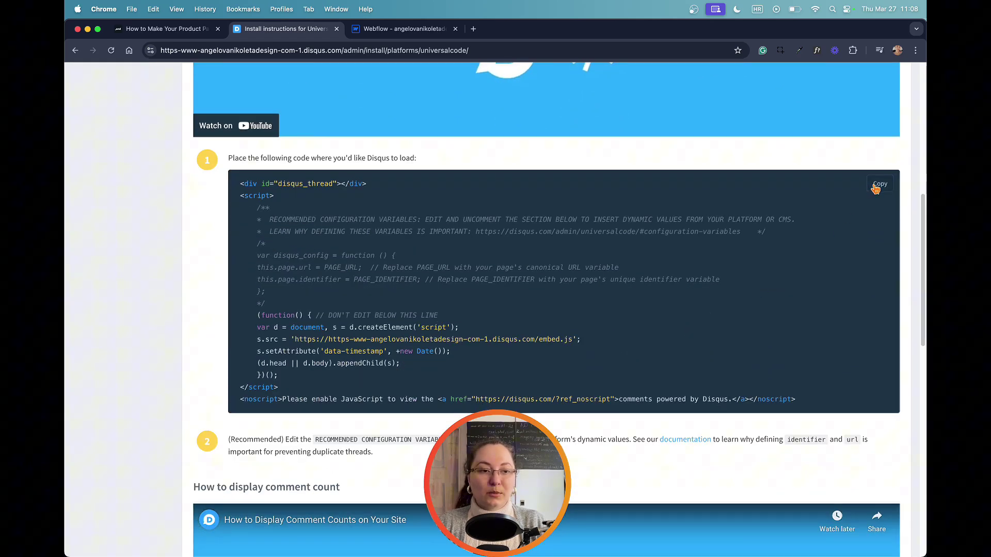
{"action": "left_click", "coordinate": [876, 187]}
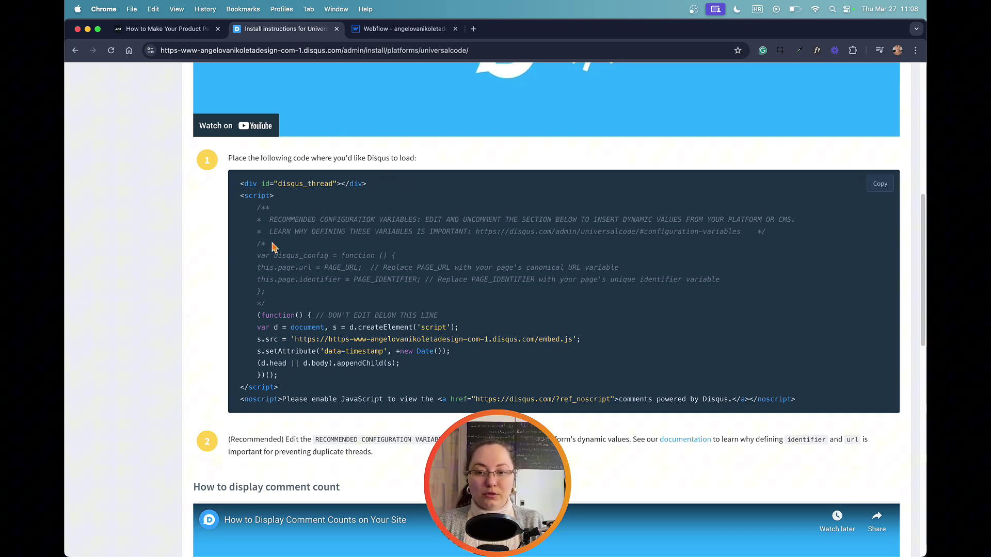
- Inspect the comment marker before disqus_config in the embed code
{"action": "double_click", "coordinate": [261, 244]}
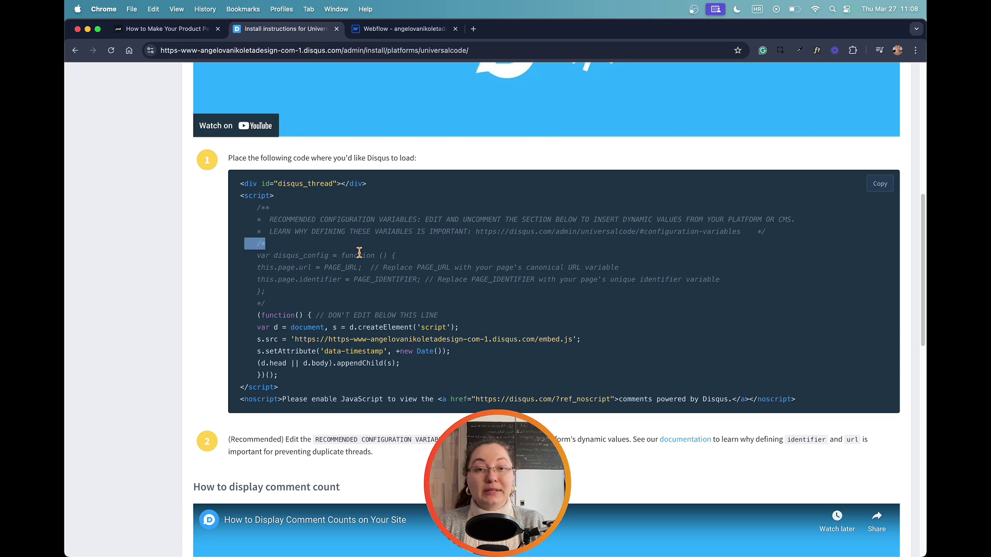
{"action": "left_click", "coordinate": [265, 240]}
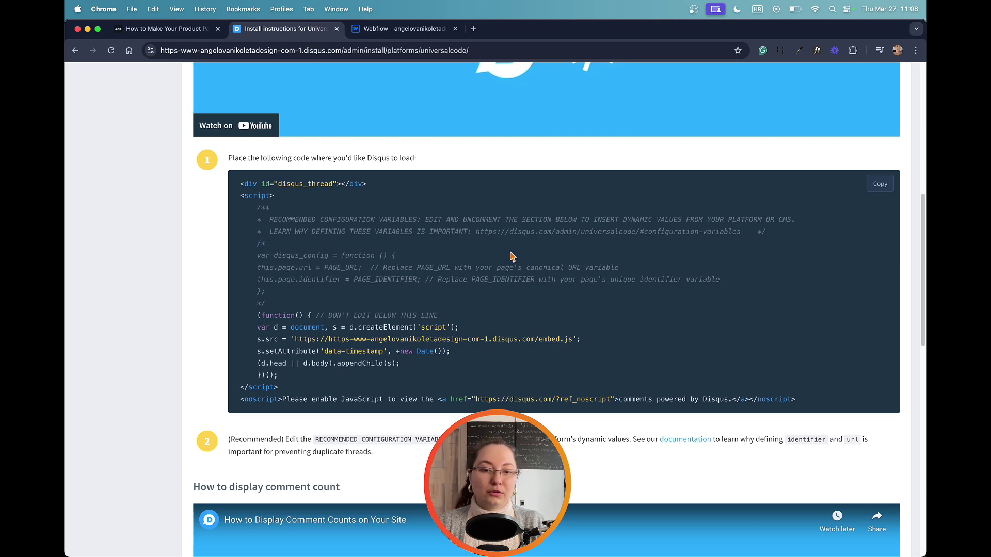
{"action": "scroll", "coordinate": [509, 255], "scroll_direction": "down", "scroll_amount": 5}
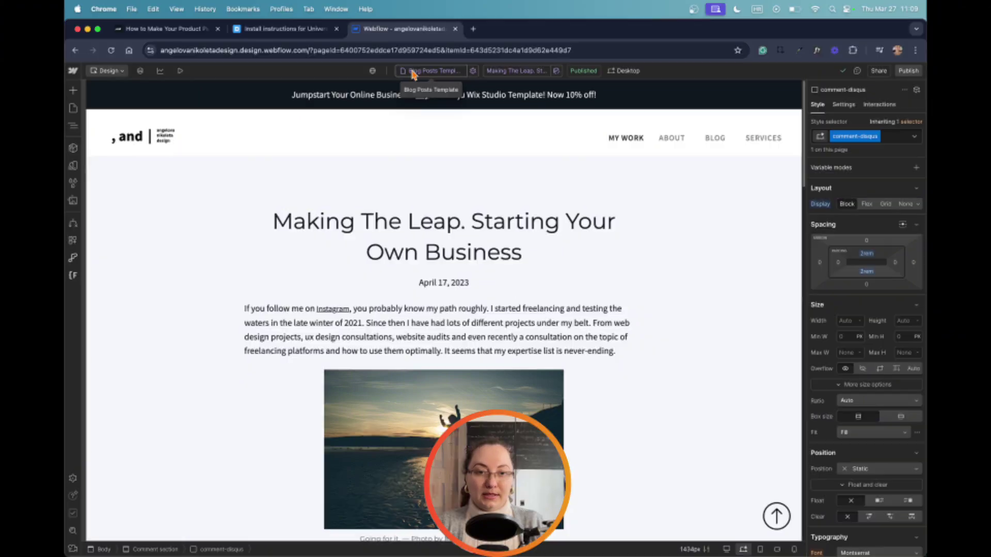
- Check the comment-disqus embed at the template's end and bring up the CMS collections
{"action": "scroll", "coordinate": [672, 229], "scroll_direction": "down", "scroll_amount": 2}
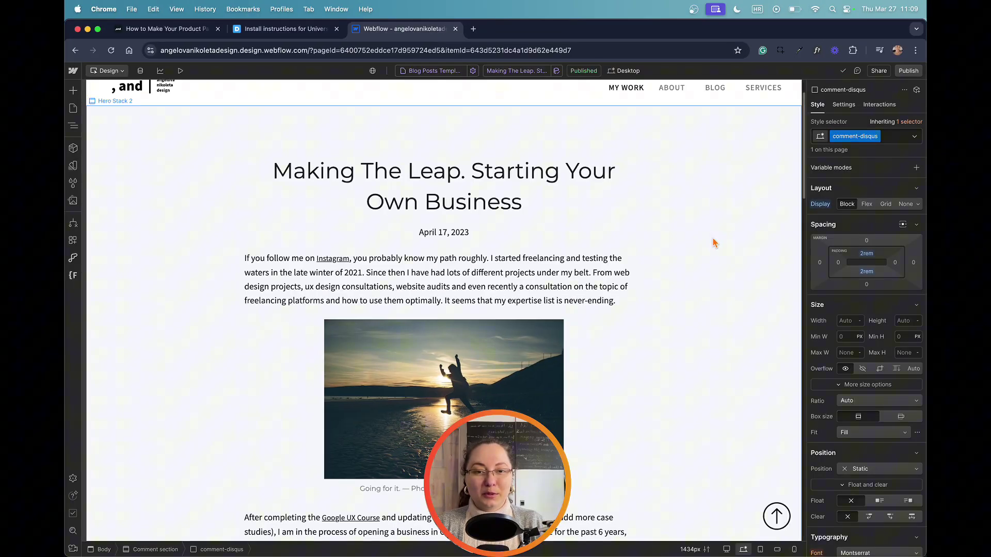
{"action": "scroll", "coordinate": [664, 227], "scroll_direction": "down", "scroll_amount": 2}
{"action": "scroll", "coordinate": [663, 227], "scroll_direction": "down", "scroll_amount": 15}
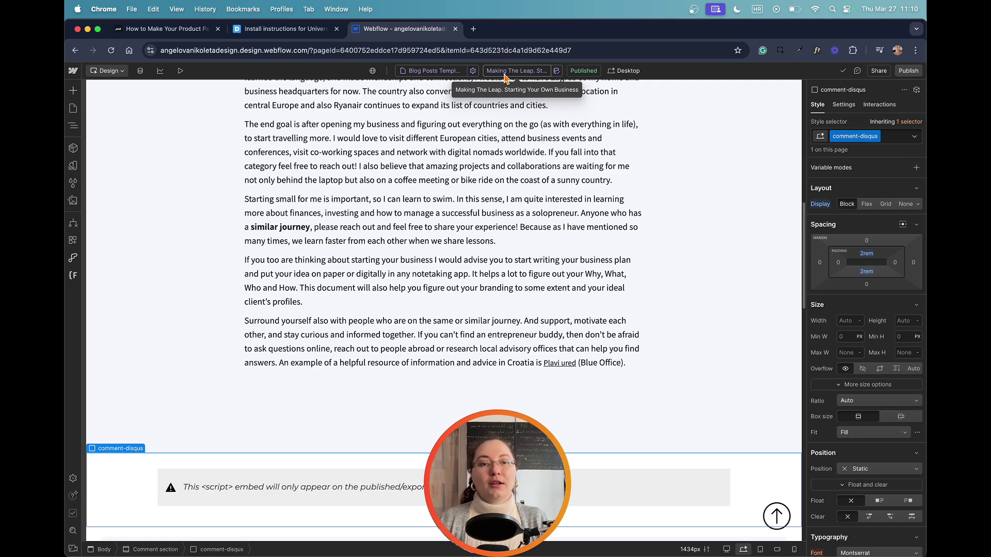
{"action": "left_click", "coordinate": [141, 74]}
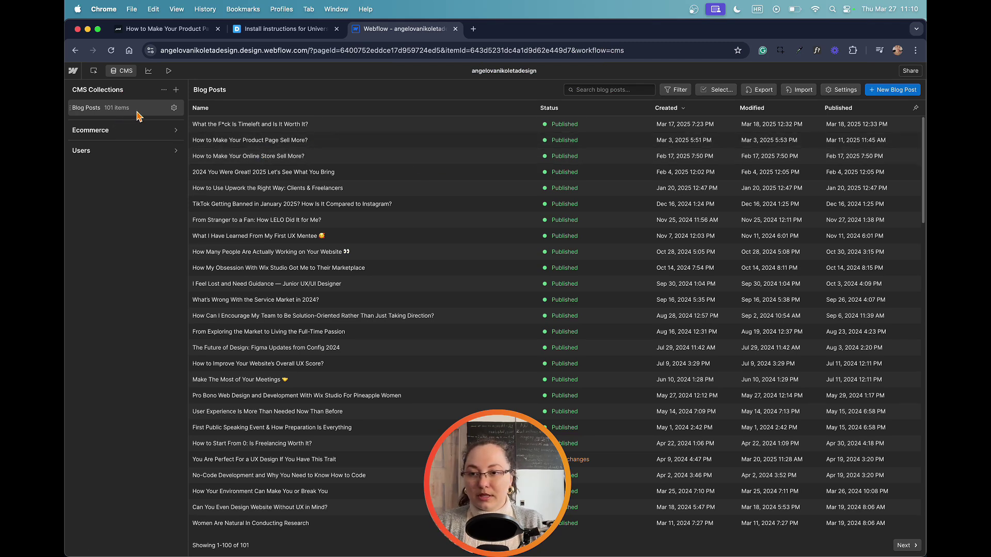
- Check the Blog Posts collection settings and scroll through the Timeleft item's content
{"action": "left_click", "coordinate": [174, 109]}
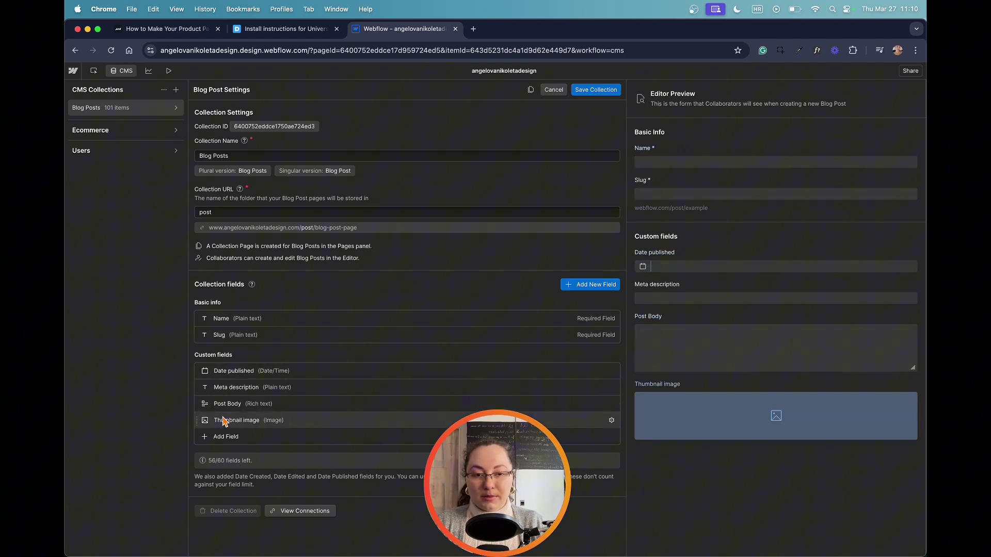
{"action": "key", "text": "Escape"}
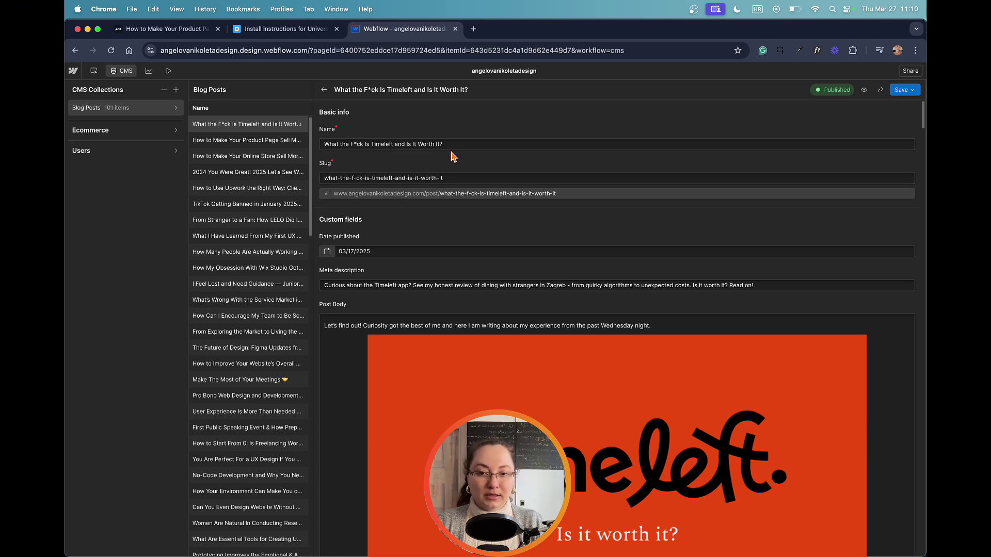
{"action": "scroll", "coordinate": [479, 251], "scroll_direction": "down", "scroll_amount": 1}
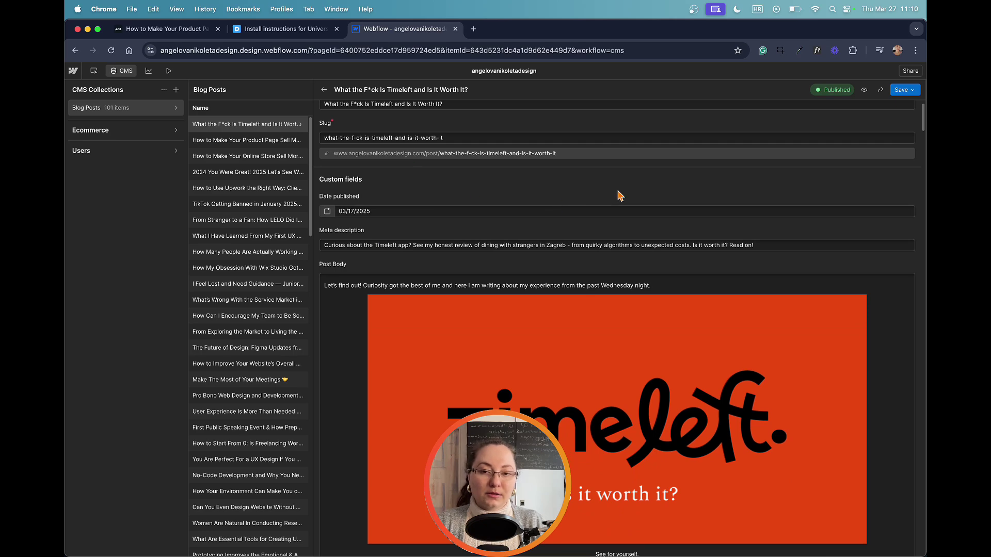
{"action": "scroll", "coordinate": [465, 199], "scroll_direction": "down", "scroll_amount": 2}
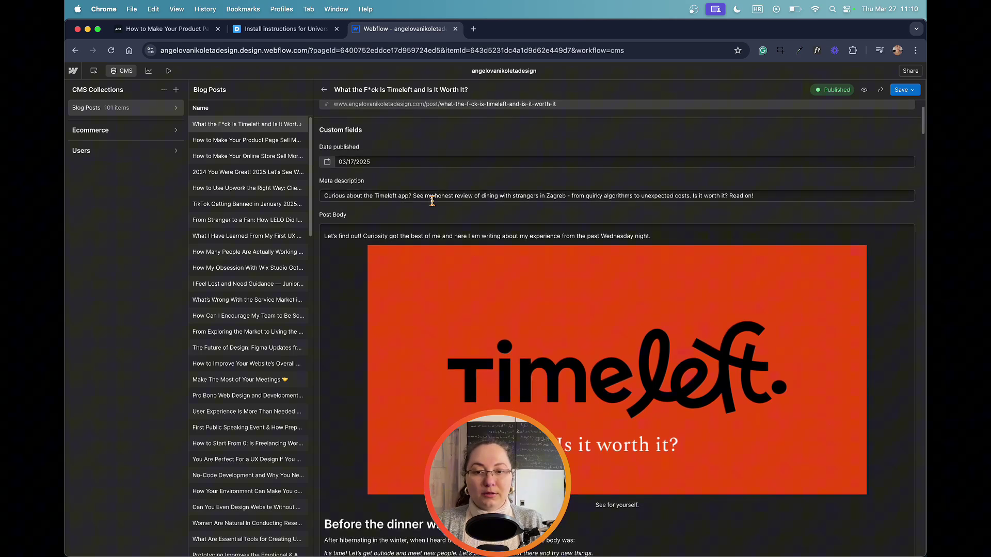
{"action": "scroll", "coordinate": [434, 201], "scroll_direction": "down", "scroll_amount": 2}
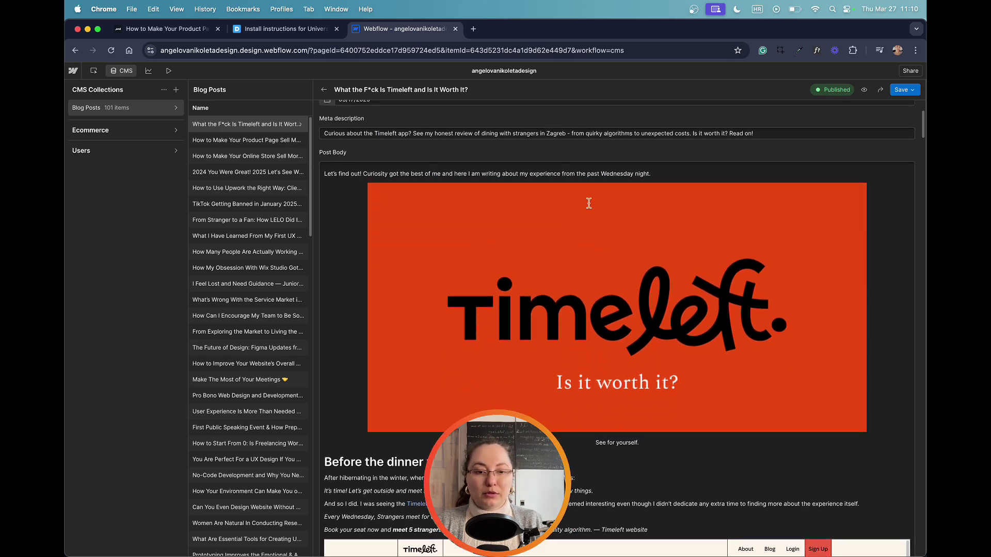
{"action": "scroll", "coordinate": [589, 203], "scroll_direction": "down", "scroll_amount": 5}
{"action": "scroll", "coordinate": [568, 202], "scroll_direction": "down", "scroll_amount": 10}
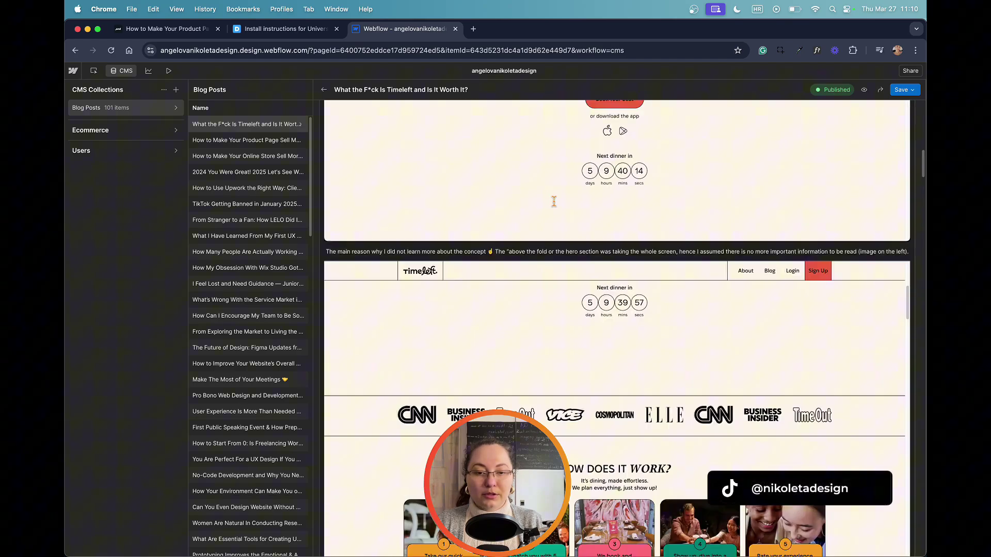
{"action": "scroll", "coordinate": [553, 201], "scroll_direction": "down", "scroll_amount": 10}
- Scroll the blog post template down to the comment-disqus embed below the rich text
{"action": "scroll", "coordinate": [446, 234], "scroll_direction": "up", "scroll_amount": 6}
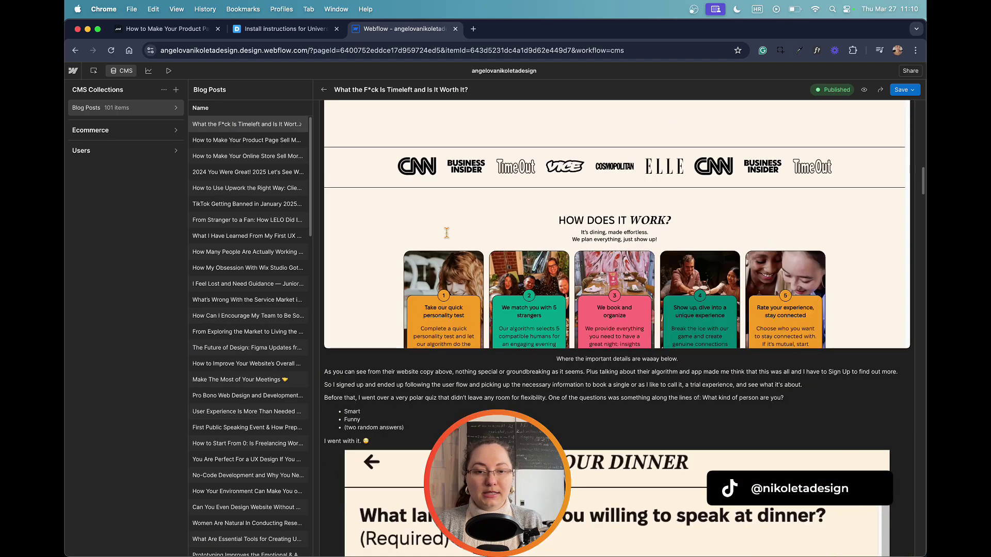
{"action": "scroll", "coordinate": [524, 254], "scroll_direction": "up", "scroll_amount": 4}
{"action": "scroll", "coordinate": [594, 236], "scroll_direction": "down", "scroll_amount": 8}
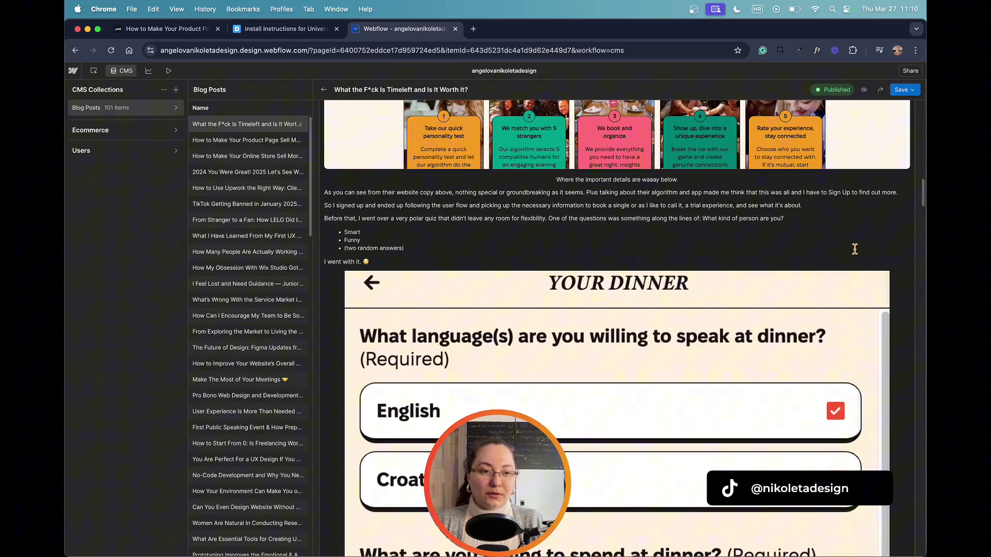
{"action": "scroll", "coordinate": [681, 281], "scroll_direction": "down", "scroll_amount": 5}
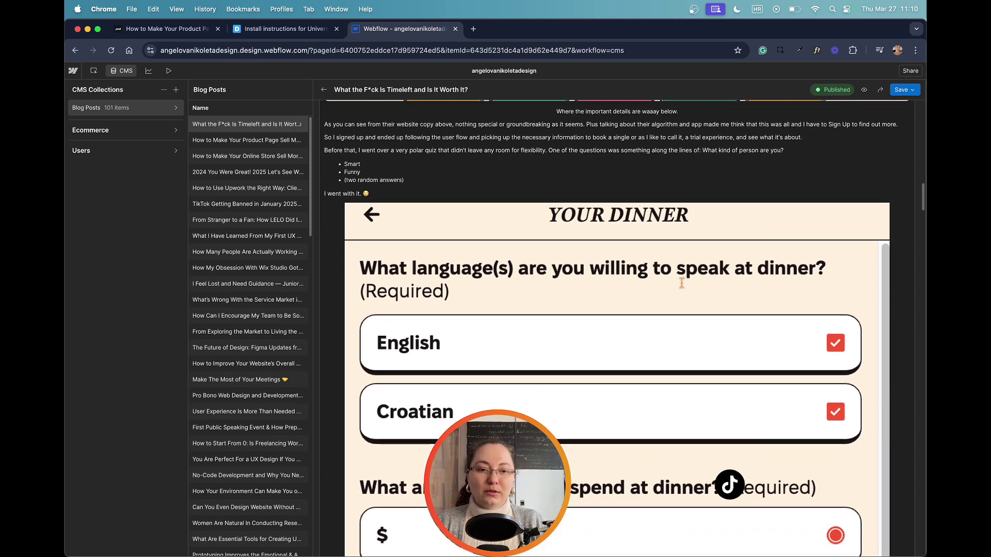
{"action": "scroll", "coordinate": [682, 280], "scroll_direction": "down", "scroll_amount": 20}
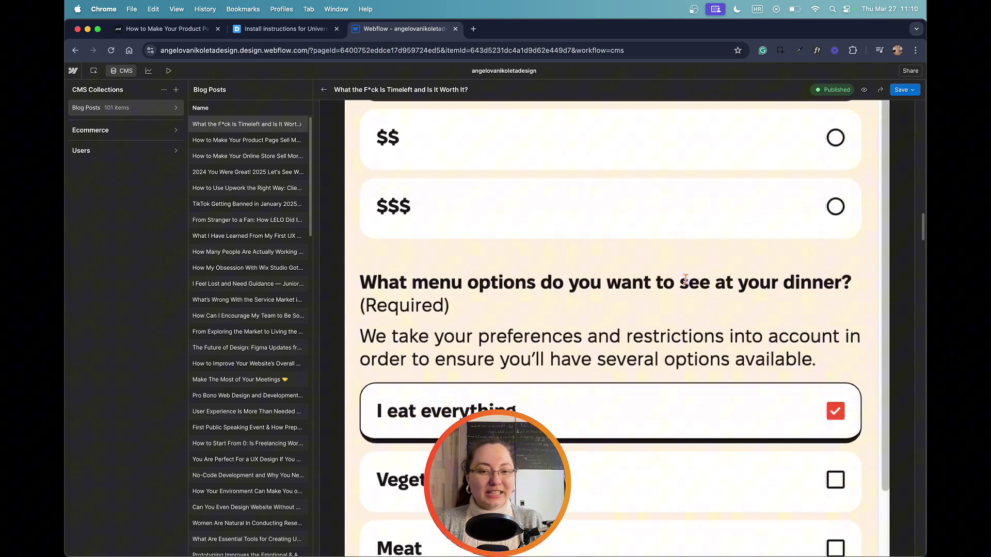
{"action": "scroll", "coordinate": [686, 279], "scroll_direction": "down", "scroll_amount": 20}
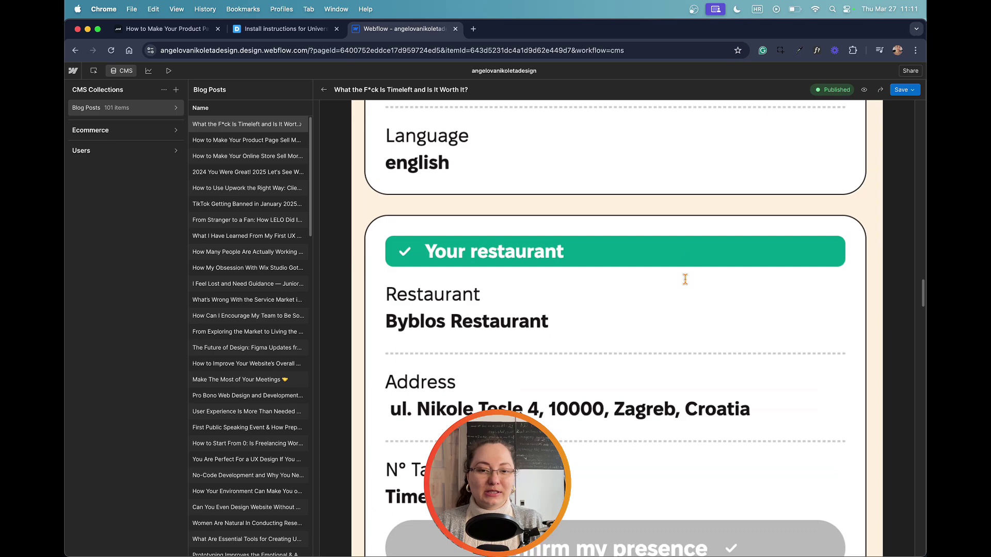
{"action": "scroll", "coordinate": [688, 278], "scroll_direction": "down", "scroll_amount": 10}
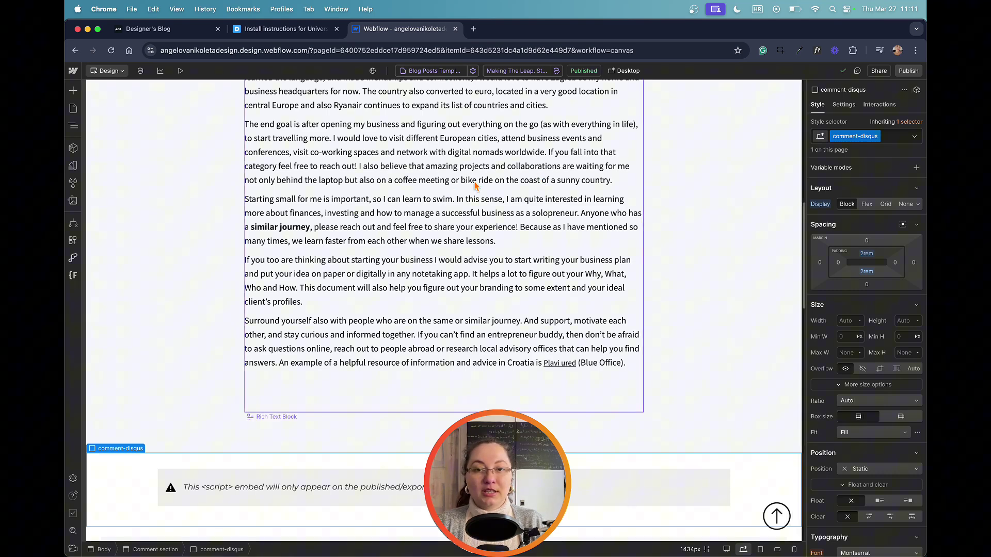
- Open the Navigator and select the Hero Stack 2 section
{"action": "scroll", "coordinate": [557, 226], "scroll_direction": "up", "scroll_amount": 10}
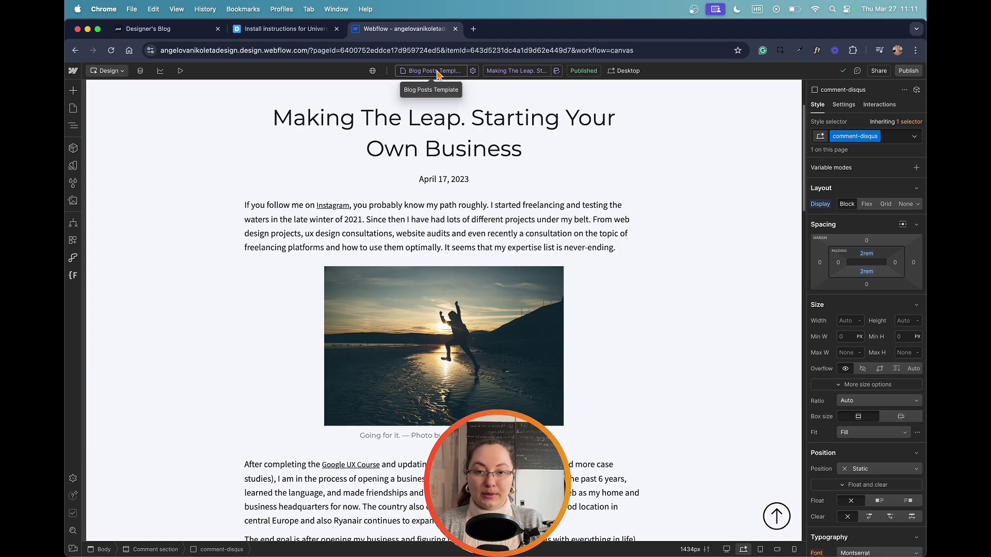
{"action": "scroll", "coordinate": [326, 338], "scroll_direction": "down", "scroll_amount": 15}
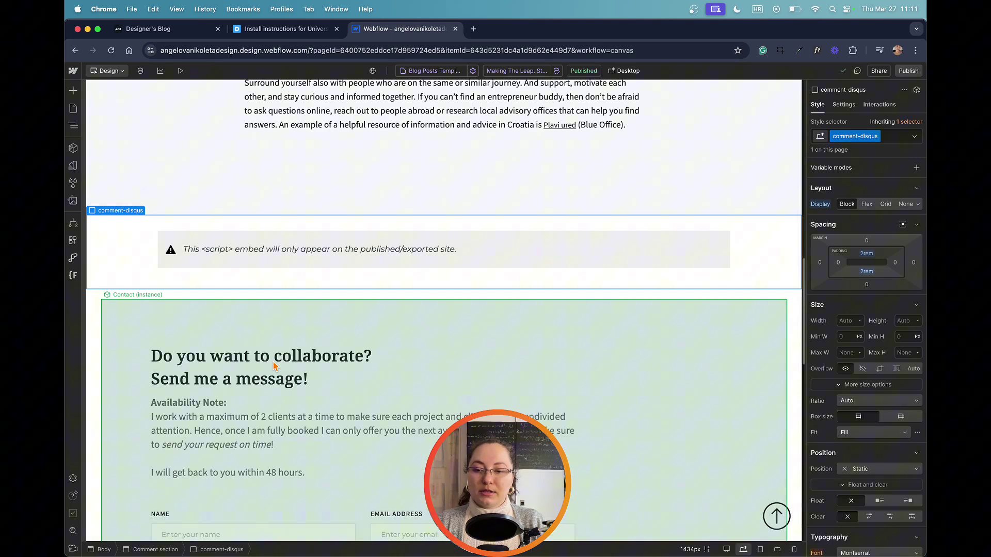
{"action": "scroll", "coordinate": [326, 338], "scroll_direction": "up", "scroll_amount": 6}
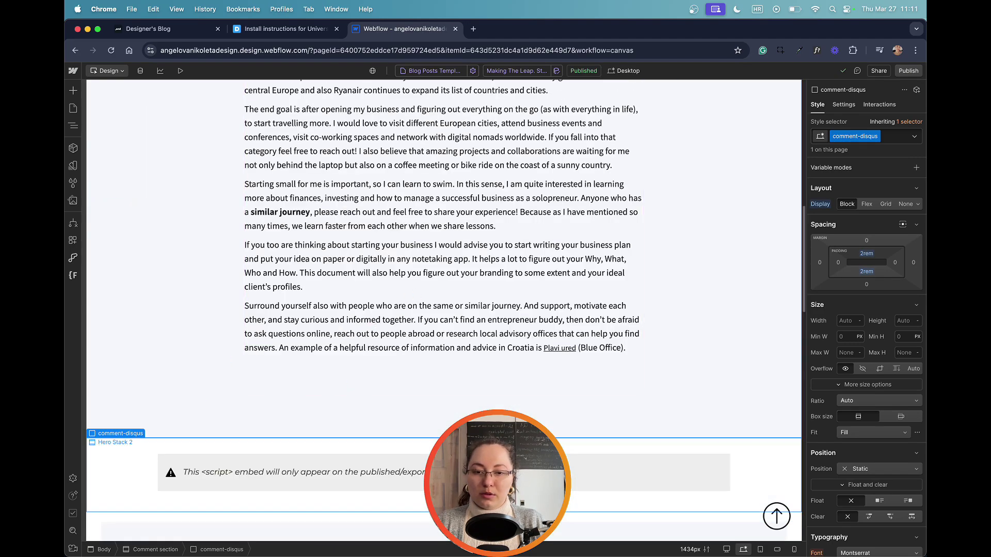
{"action": "scroll", "coordinate": [525, 246], "scroll_direction": "down", "scroll_amount": 5}
{"action": "scroll", "coordinate": [526, 246], "scroll_direction": "up", "scroll_amount": 2}
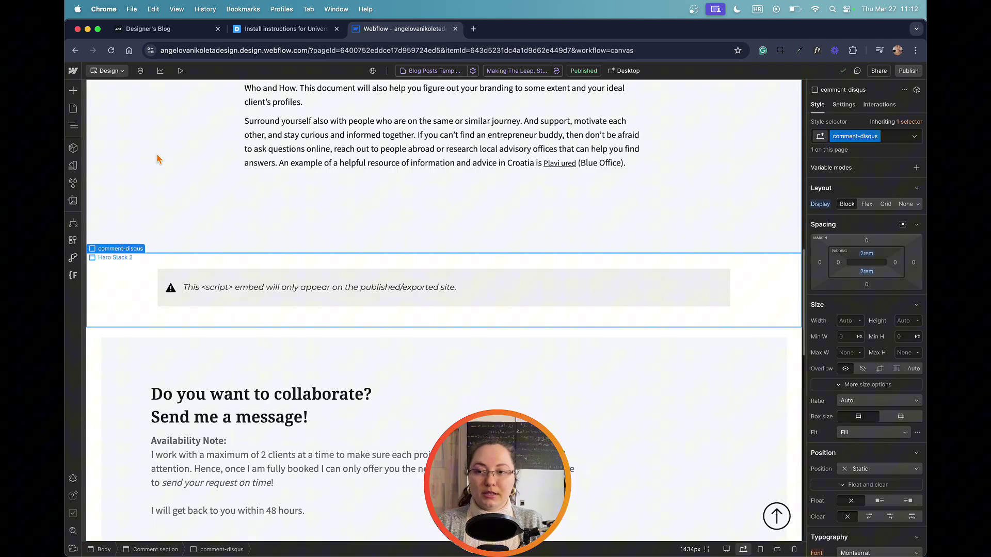
{"action": "left_click", "coordinate": [73, 125]}
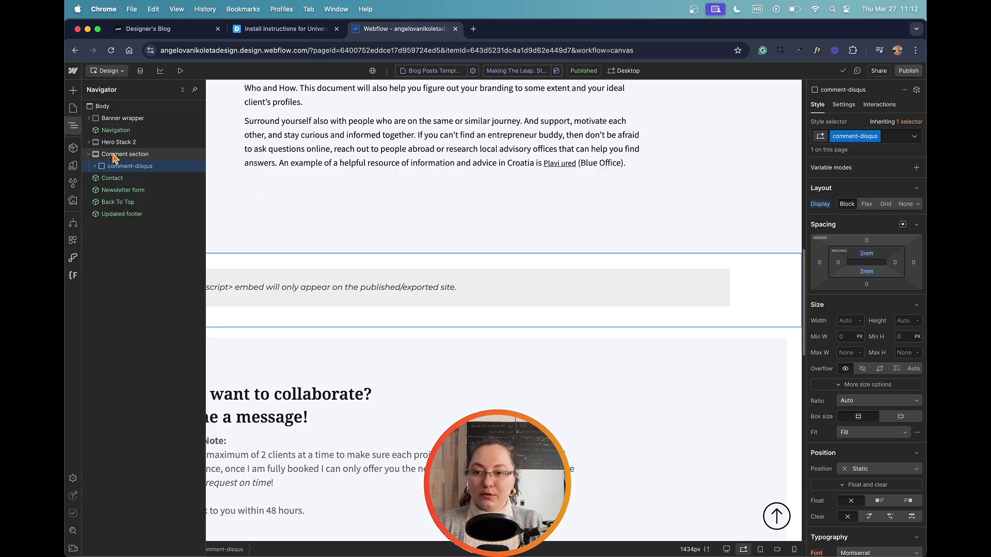
{"action": "left_click", "coordinate": [482, 225]}
- Expand the Comment section and comment-disqus, then select the nested Code Embed
{"action": "scroll", "coordinate": [485, 227], "scroll_direction": "up", "scroll_amount": 8}
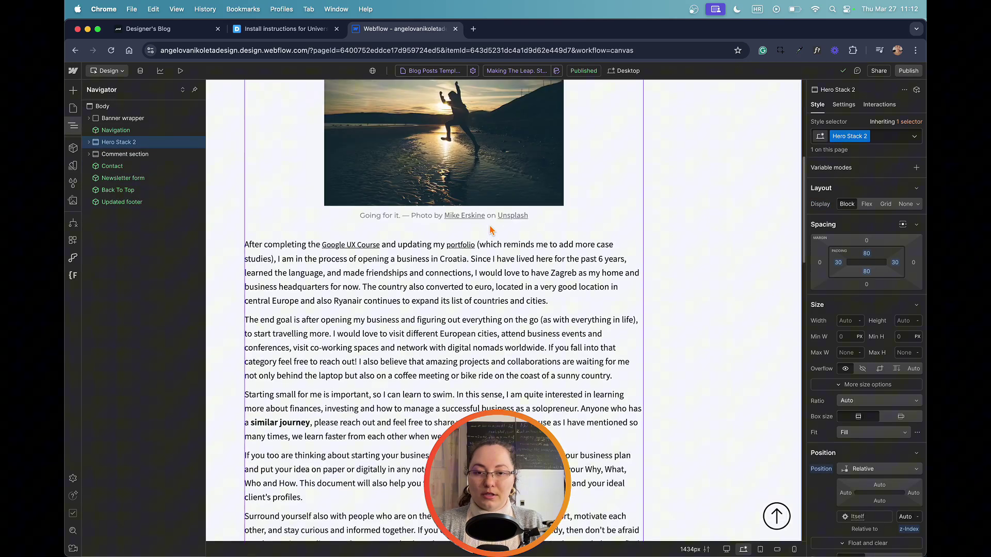
{"action": "scroll", "coordinate": [489, 230], "scroll_direction": "down", "scroll_amount": 2}
{"action": "scroll", "coordinate": [489, 231], "scroll_direction": "up", "scroll_amount": 5}
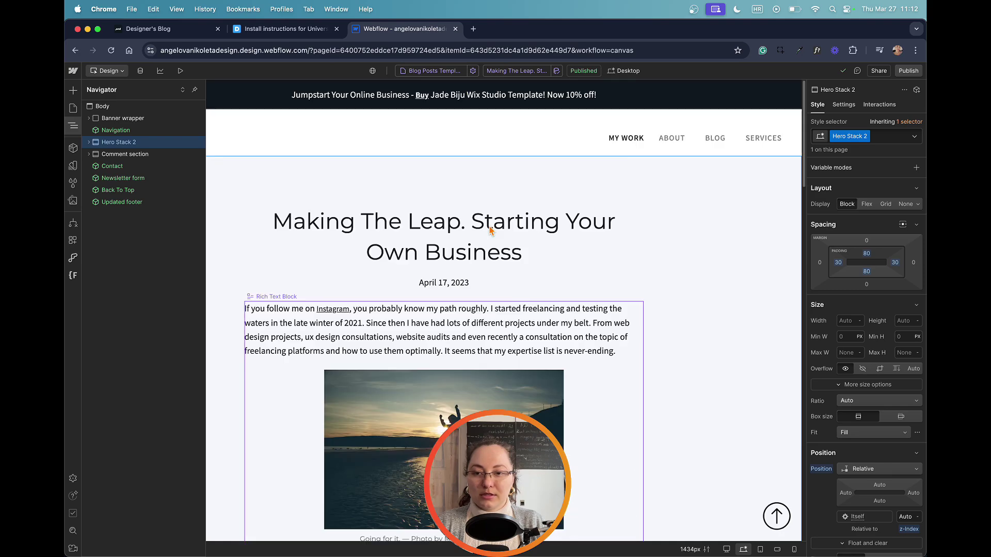
{"action": "scroll", "coordinate": [626, 241], "scroll_direction": "down", "scroll_amount": 15}
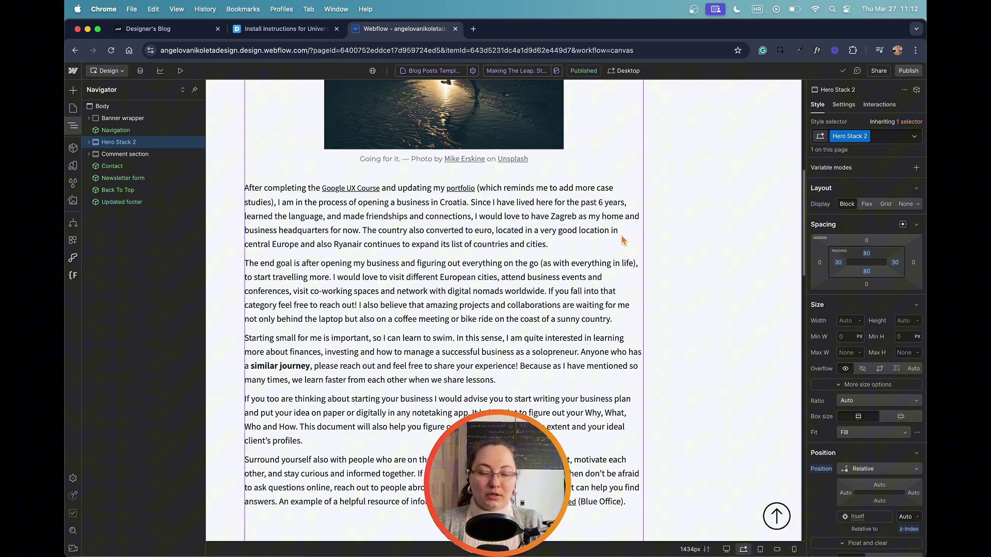
{"action": "scroll", "coordinate": [627, 242], "scroll_direction": "up", "scroll_amount": 10}
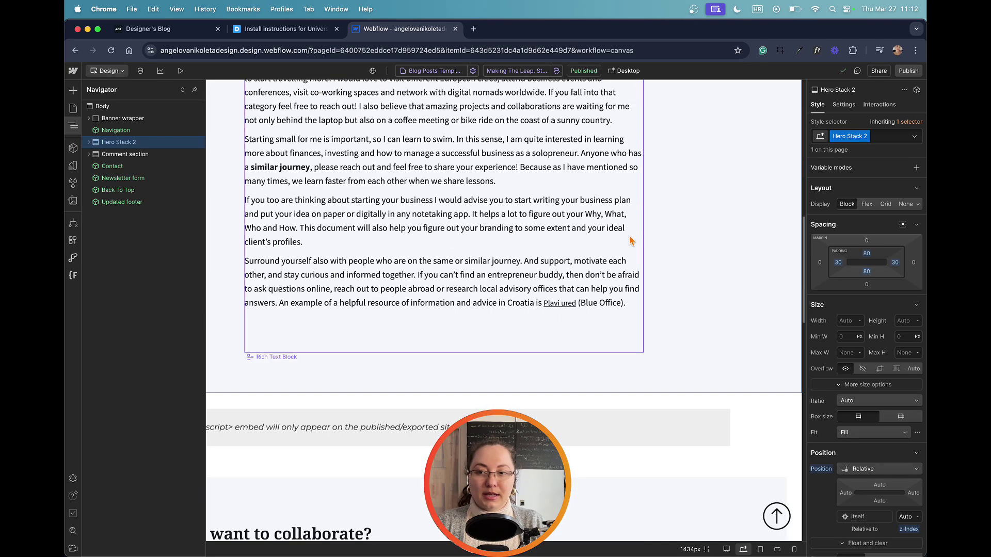
{"action": "scroll", "coordinate": [631, 241], "scroll_direction": "up", "scroll_amount": 3}
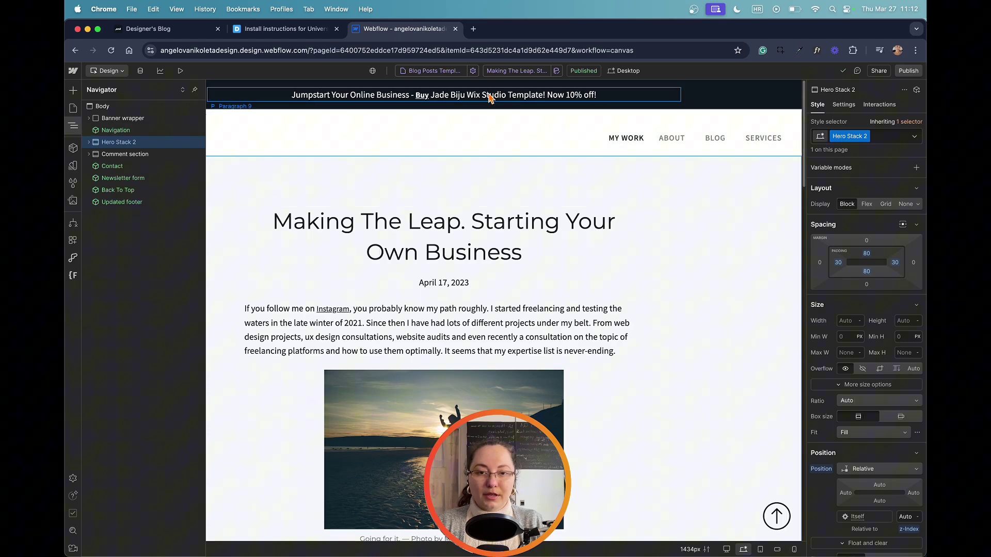
{"action": "left_click", "coordinate": [126, 154]}
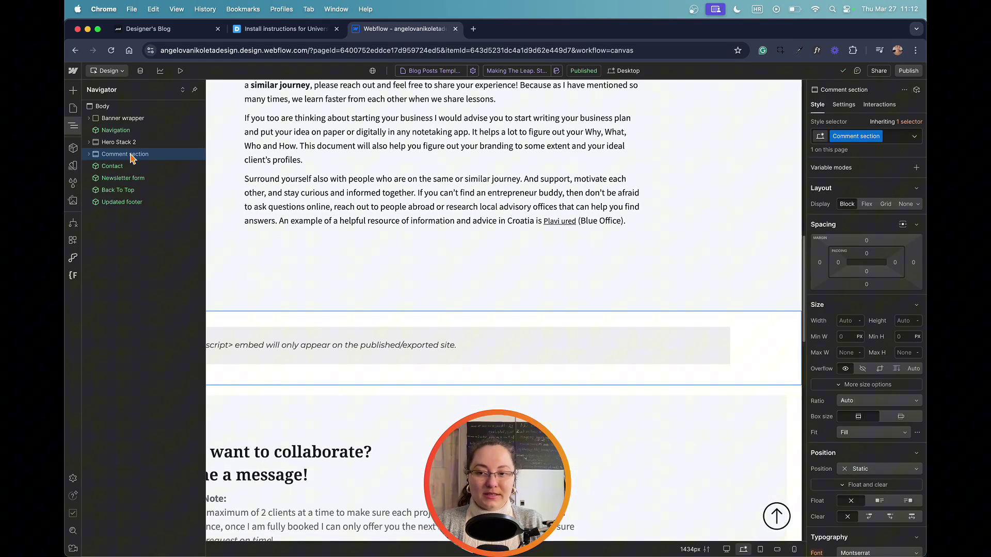
{"action": "left_click", "coordinate": [89, 156]}
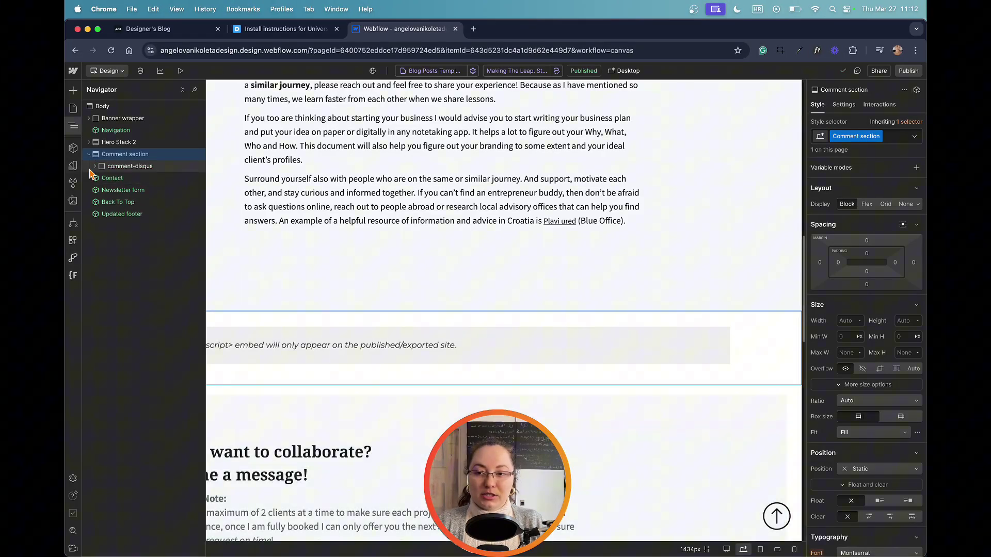
{"action": "left_click", "coordinate": [96, 166]}
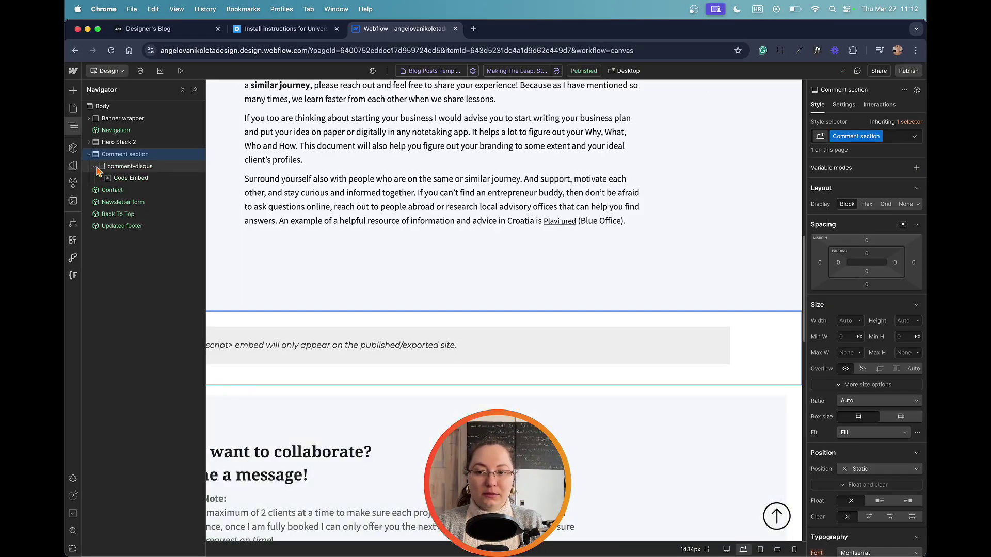
{"action": "left_click", "coordinate": [125, 167]}
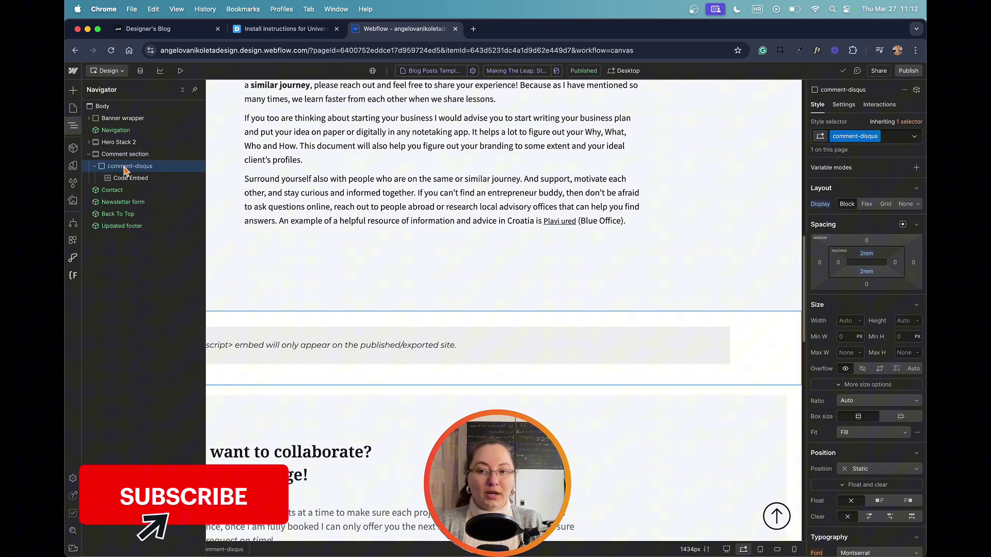
{"action": "left_click", "coordinate": [128, 179]}
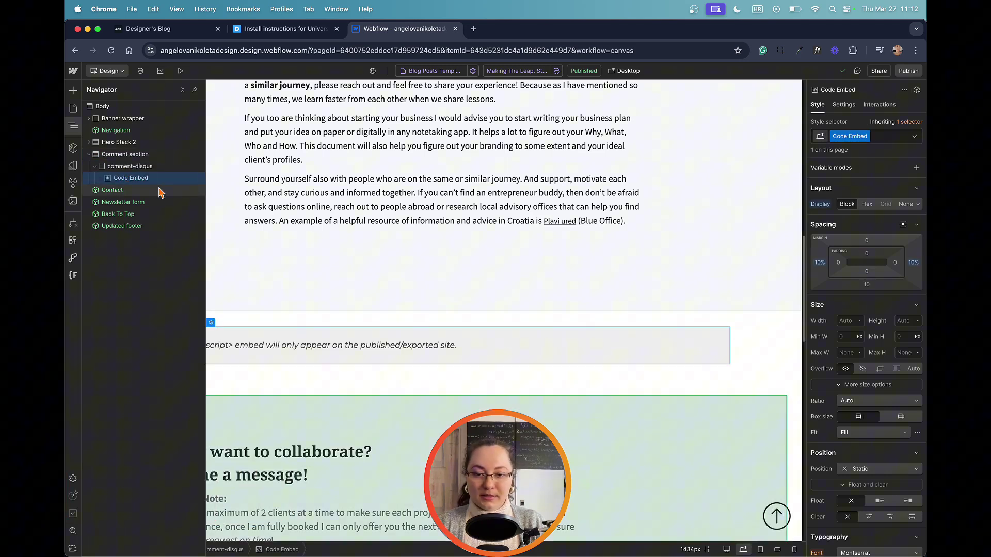
{"action": "key", "text": "super+k"}
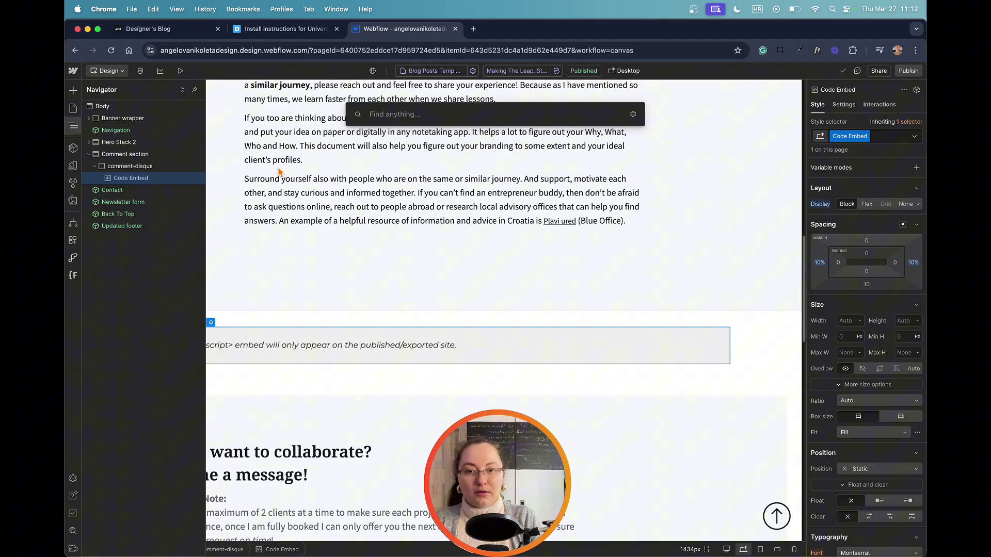
- Insert a second Code Embed into comment-disqus via the 'code' quick-find search
{"action": "type", "text": "code"}
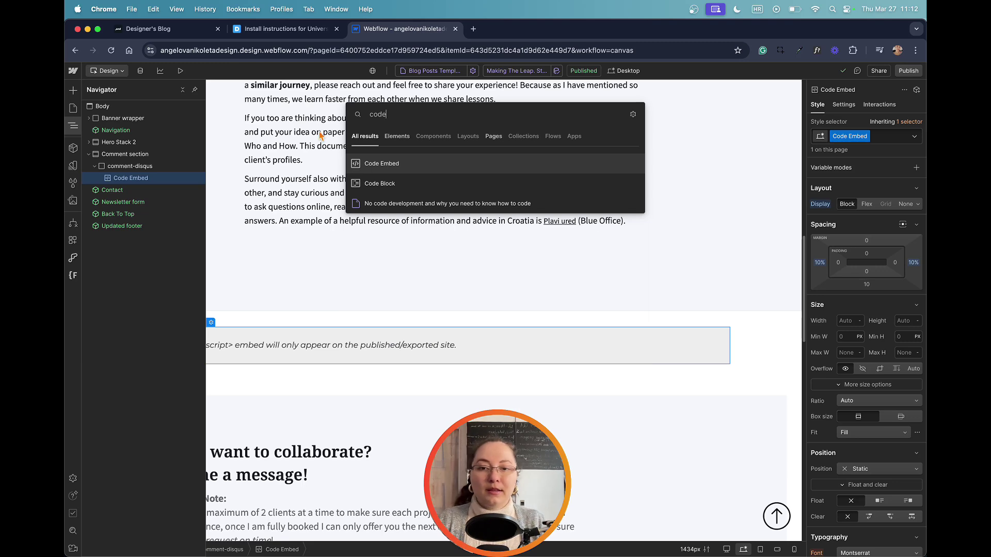
{"action": "left_click", "coordinate": [381, 164]}
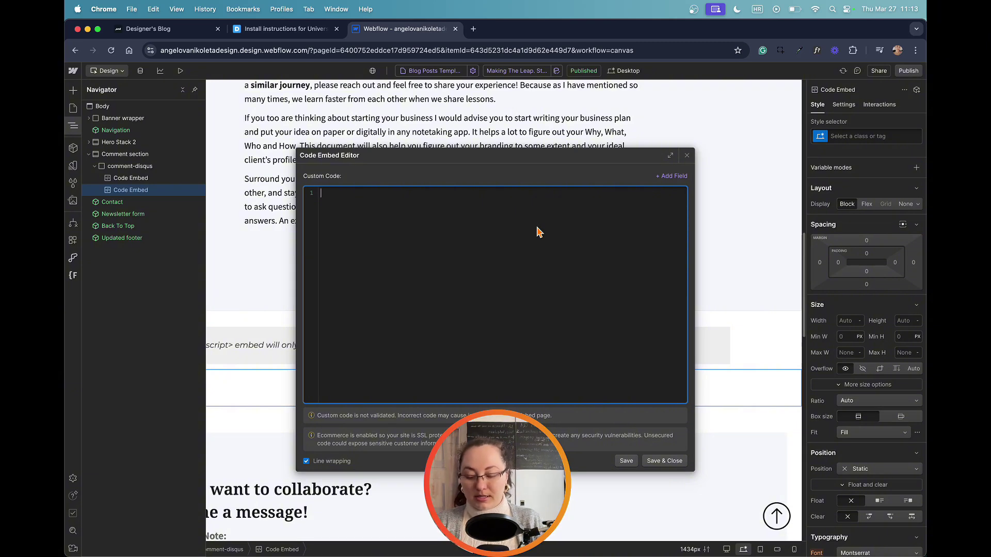
- Paste the Disqus universal code, uncomment the disqus_config block, and save the embed
{"action": "type", "text": "<div id=\"disqus_thread\"></div> <script>     /**     *  RECOMMENDED CONFIGURATION VARIABLES: EDIT AND UNCOMMENT THE SECTION BELOW TO INSERT DYNAMIC VALUES FROM YOUR PLATFORM OR CMS.     *  LEARN WHY DEFINING THESE VARIABLES IS IMPORTANT: https://disqus.com/admin/universalcode/#configuration-variables    */     /*     var disqus_config = function () {     this.page.url = PAGE_URL;  // Replace PAGE_URL with your page's canonical URL variable     this.page.identifier = PAGE_IDENTIFIER; // Replace PAGE_IDENTIFIER with your page's unique identifier variable     };     */     (function() { // DON'T EDIT BELOW THIS LINE     var d = document, s = d.createElement('script');     s.src = 'https://https-www-angelovanikoletadesign-com-1.disqus.com/embed.js';     s.setAttribute('data-timestamp', +new Date());     (d.head || d.body).appendChild(s);     })(); </script> <noscript>Please enable JavaScript to view the <a href=\"https://disqus.com/?ref_noscript\">comments powered by Disqus.</a></noscript>"}
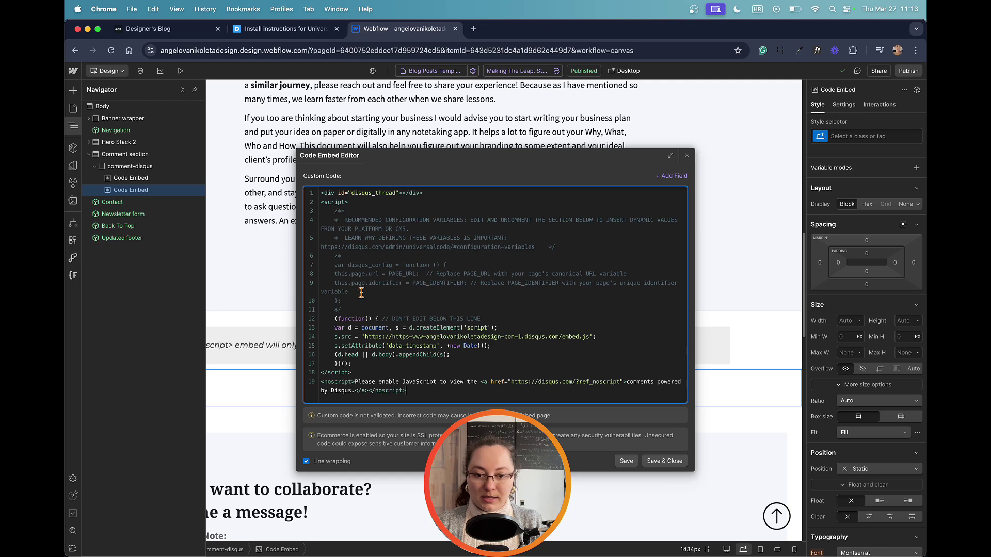
{"action": "key", "text": "BackSpace"}
{"action": "key", "text": "BackSpace"}
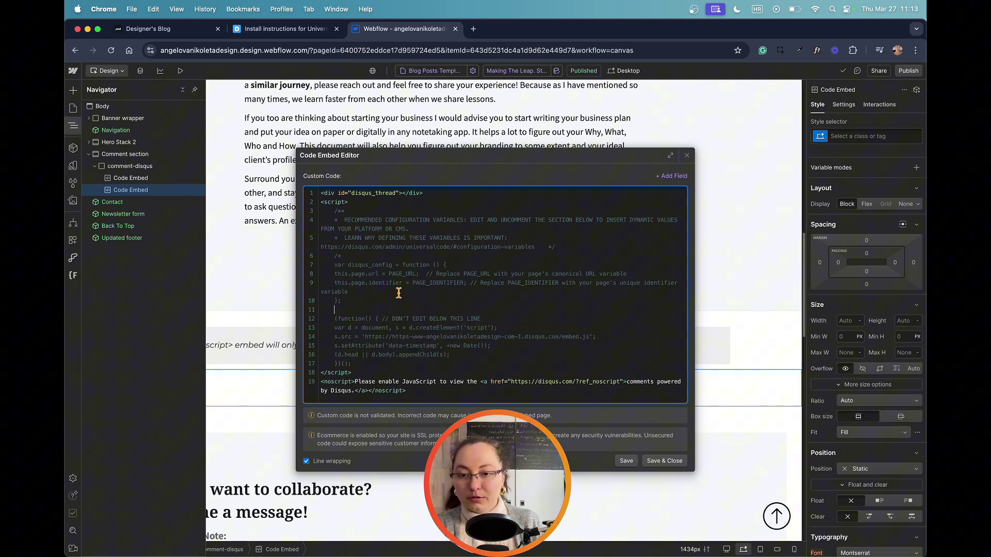
{"action": "key", "text": "BackSpace"}
{"action": "key", "text": "BackSpace"}
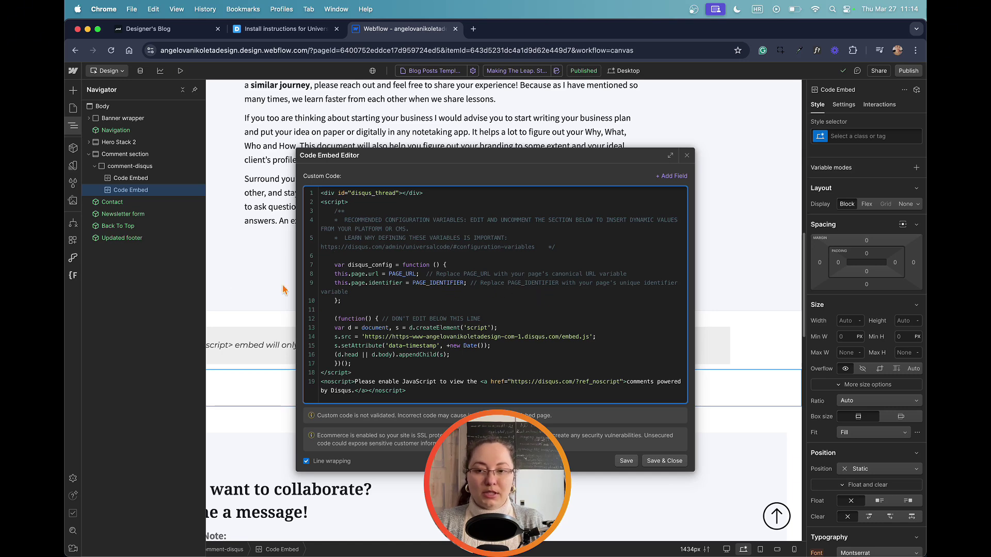
{"action": "left_click", "coordinate": [626, 461]}
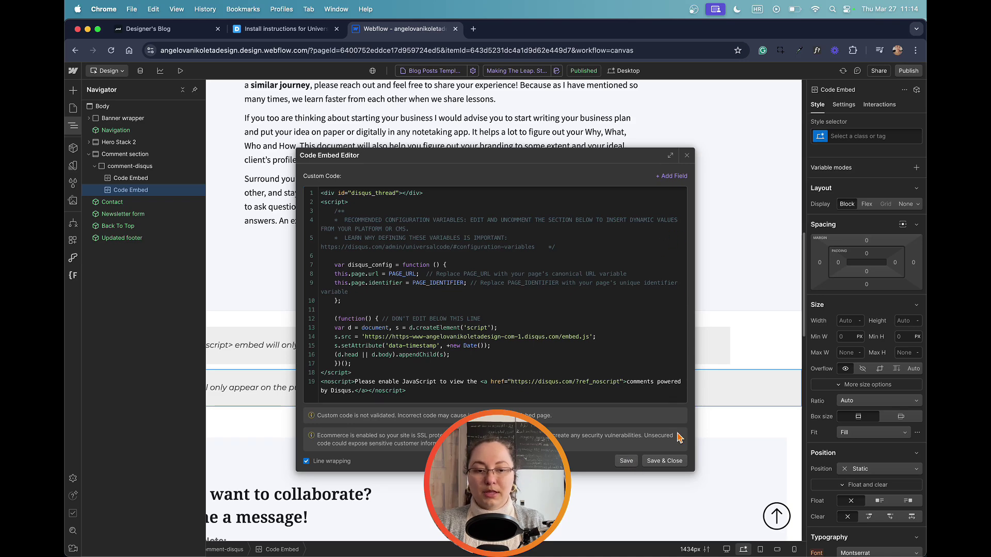
{"action": "left_click", "coordinate": [670, 461]}
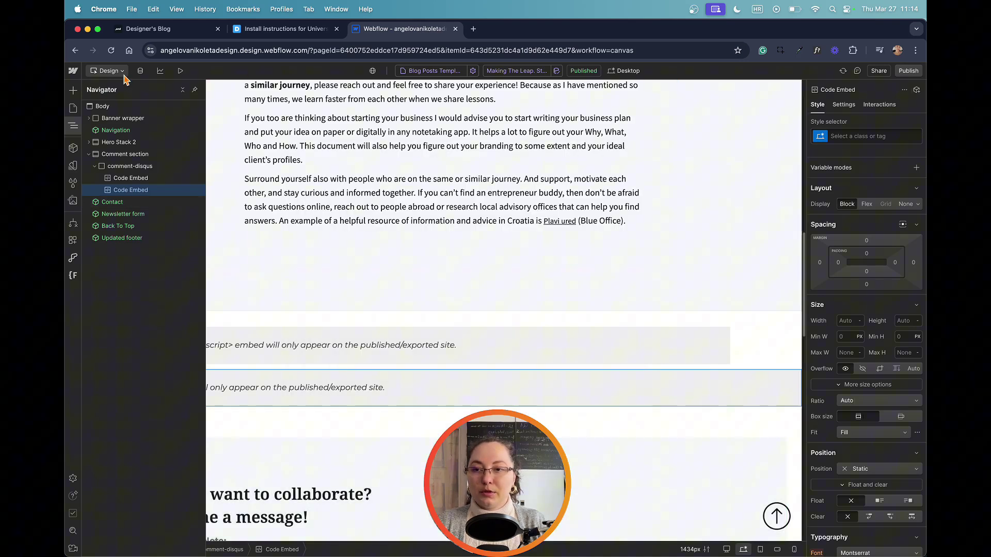
- Check the Blog Posts collection settings (URL folder 'post'), then return to the template canvas
{"action": "left_click", "coordinate": [140, 71]}
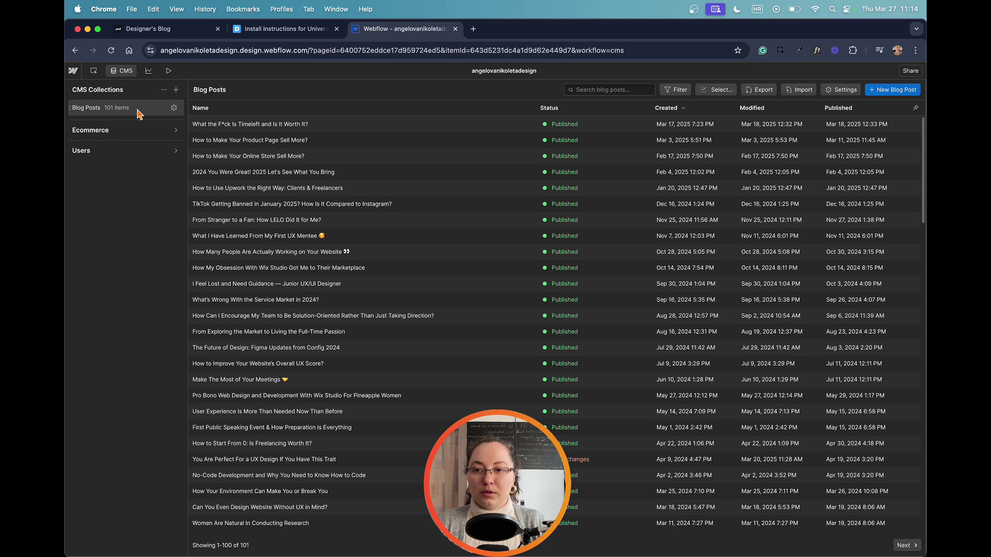
{"action": "left_click", "coordinate": [174, 109]}
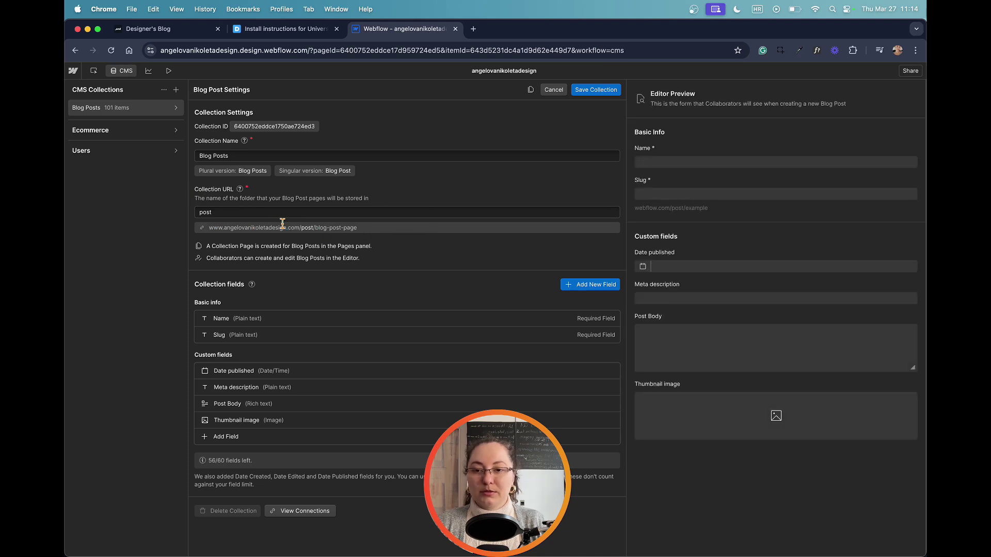
{"action": "key", "text": "Escape"}
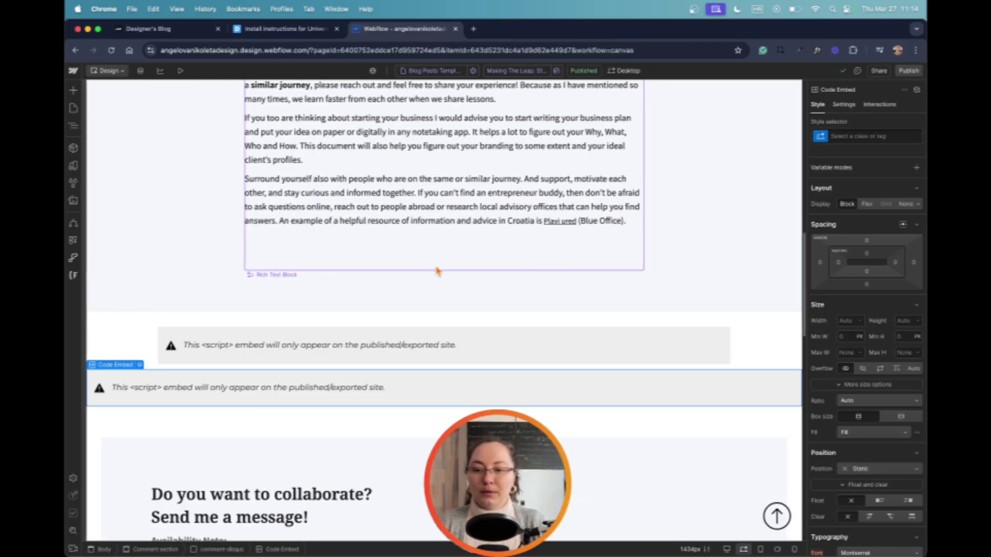
{"action": "left_click", "coordinate": [139, 365]}
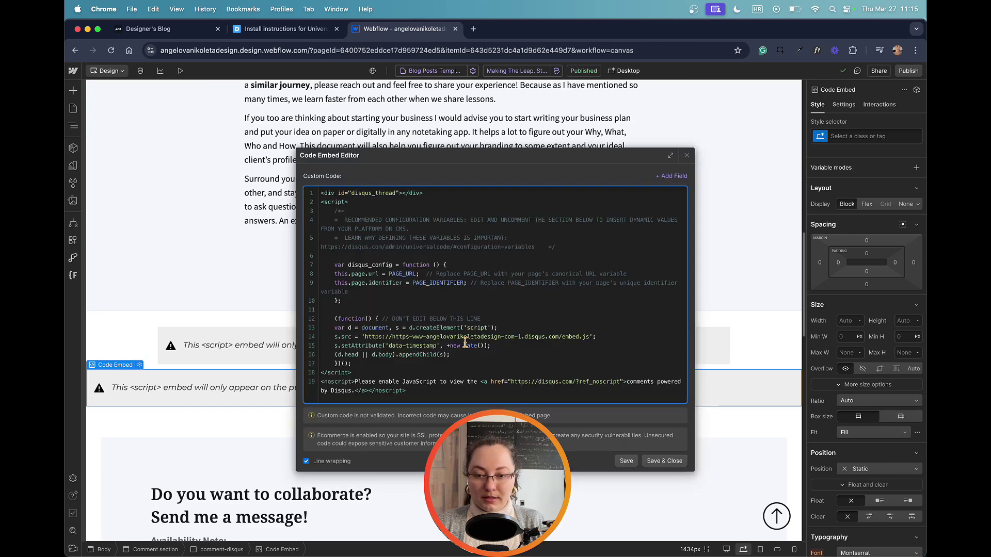
{"action": "left_click", "coordinate": [409, 274]}
{"action": "key", "text": "BackSpace"}
{"action": "key", "text": "BackSpace"}
{"action": "key", "text": "BackSpace"}
{"action": "key", "text": "BackSpace"}
{"action": "key", "text": "BackSpace"}
{"action": "key", "text": "BackSpace"}
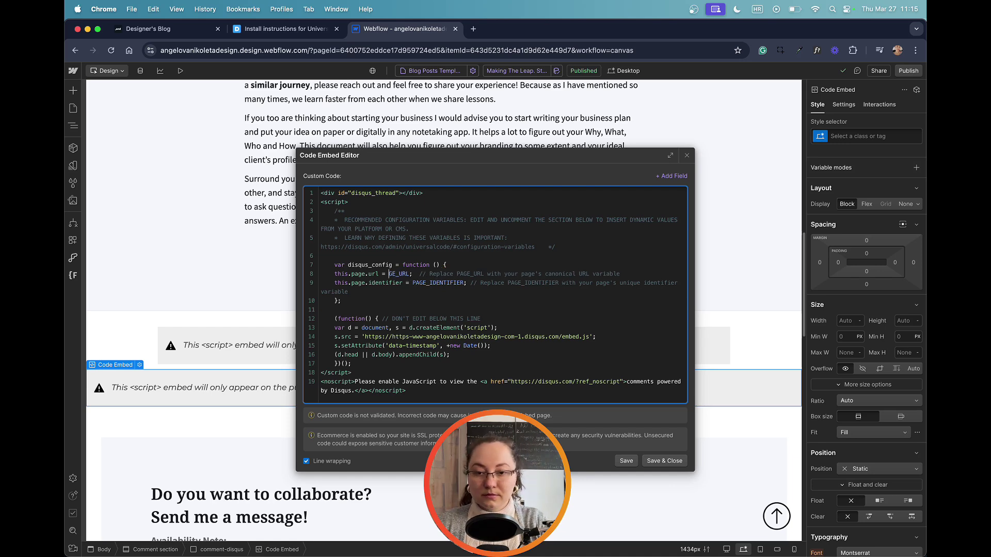
{"action": "key", "text": "Delete"}
{"action": "key", "text": "Delete"}
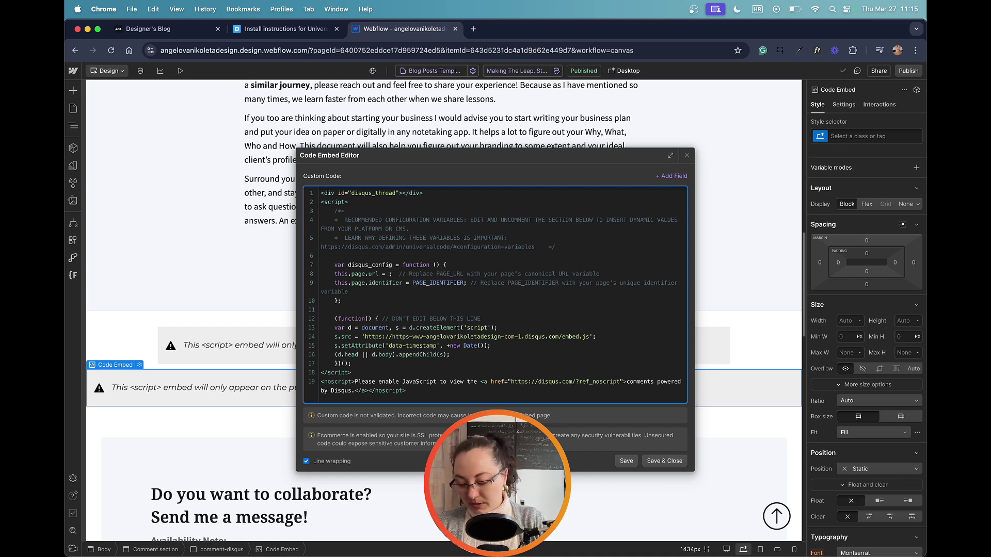
{"action": "type", "text": "www.angelovanikoletadesign.com/post/blog-post-page"}
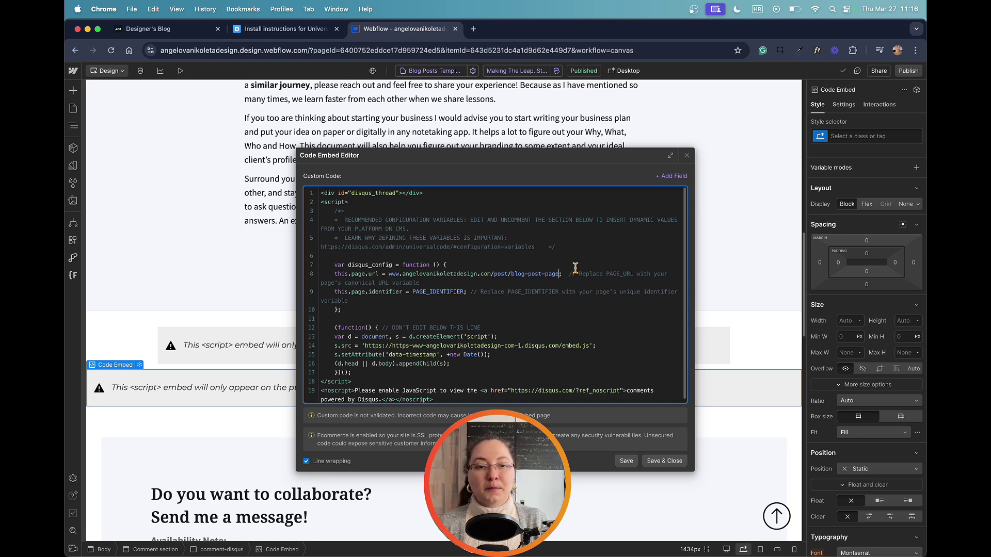
{"action": "left_click", "coordinate": [176, 33]}
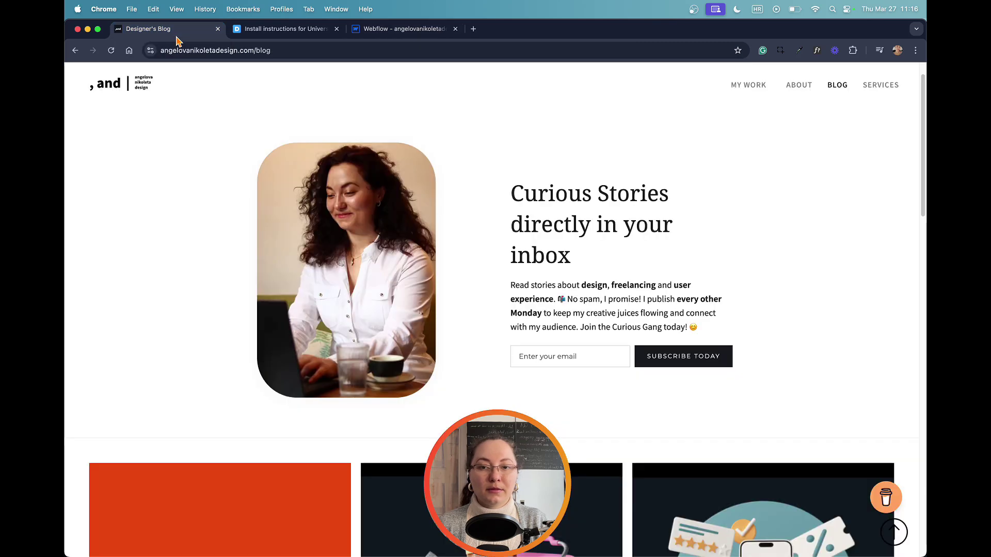
{"action": "scroll", "coordinate": [407, 287], "scroll_direction": "down", "scroll_amount": 2}
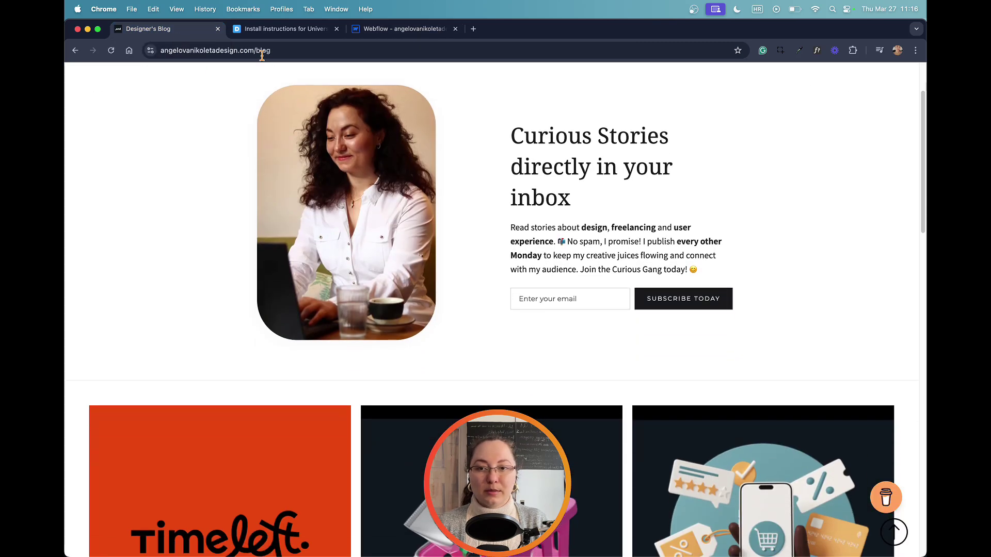
{"action": "scroll", "coordinate": [250, 341], "scroll_direction": "down", "scroll_amount": 5}
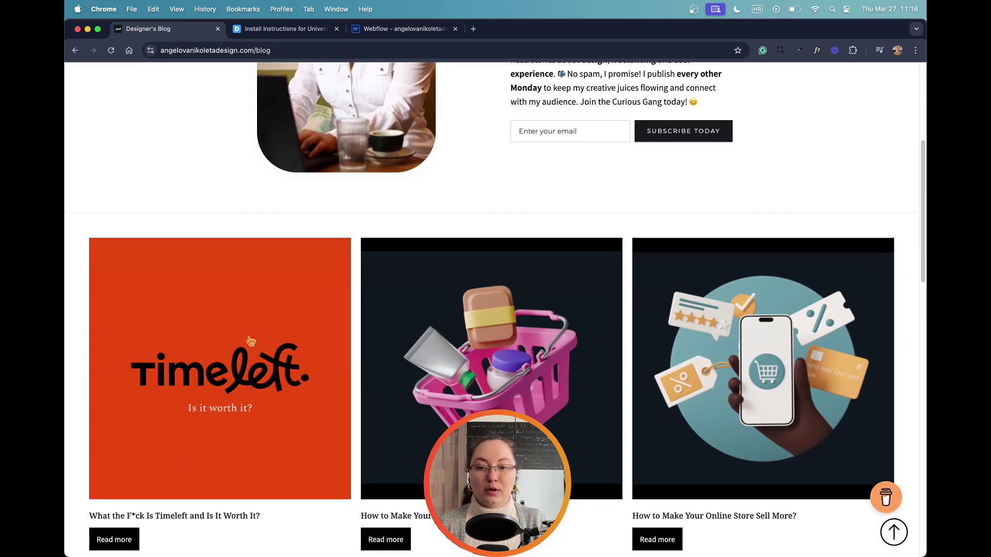
{"action": "left_click", "coordinate": [251, 342]}
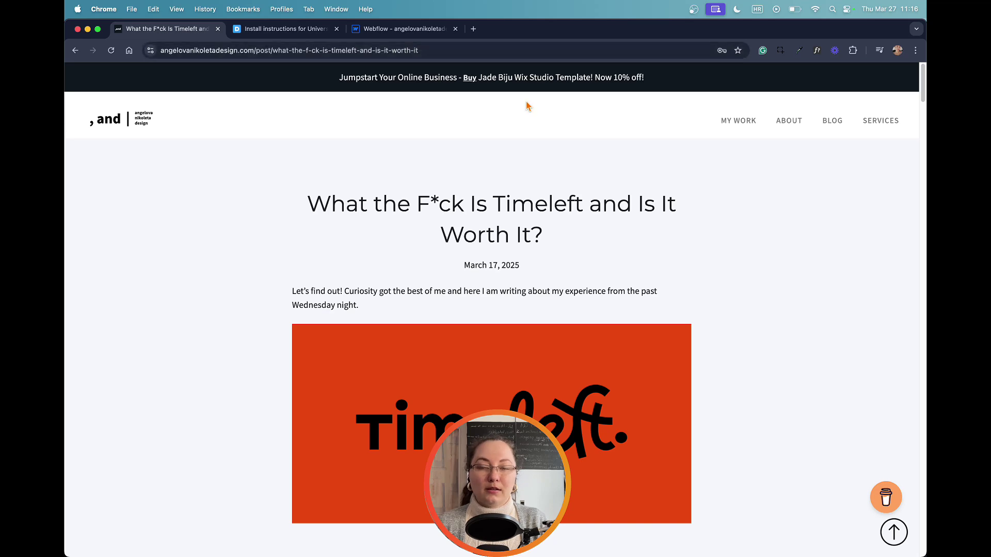
{"action": "left_click", "coordinate": [397, 32]}
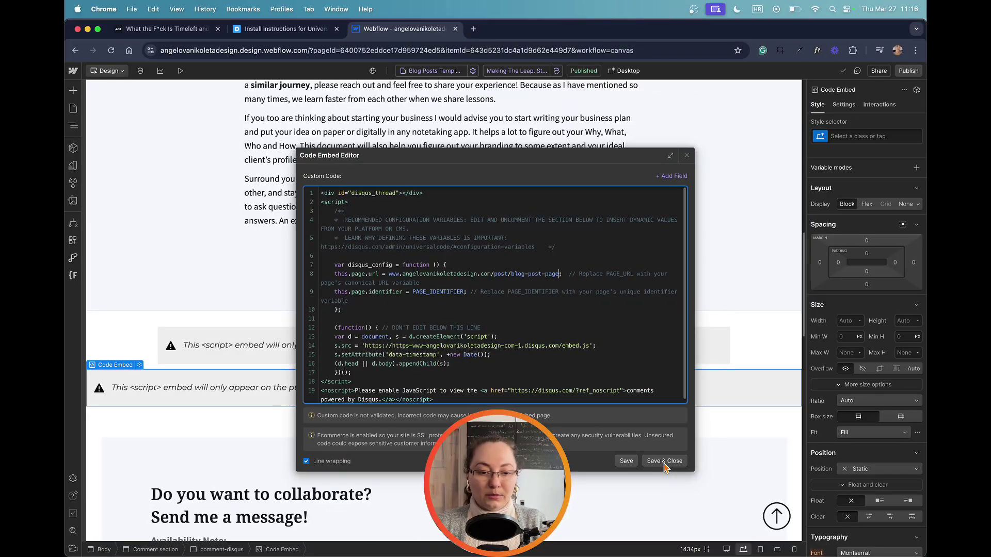
- Save the URL change and give the second Code Embed the ID blog-test-comment
{"action": "left_click", "coordinate": [664, 465]}
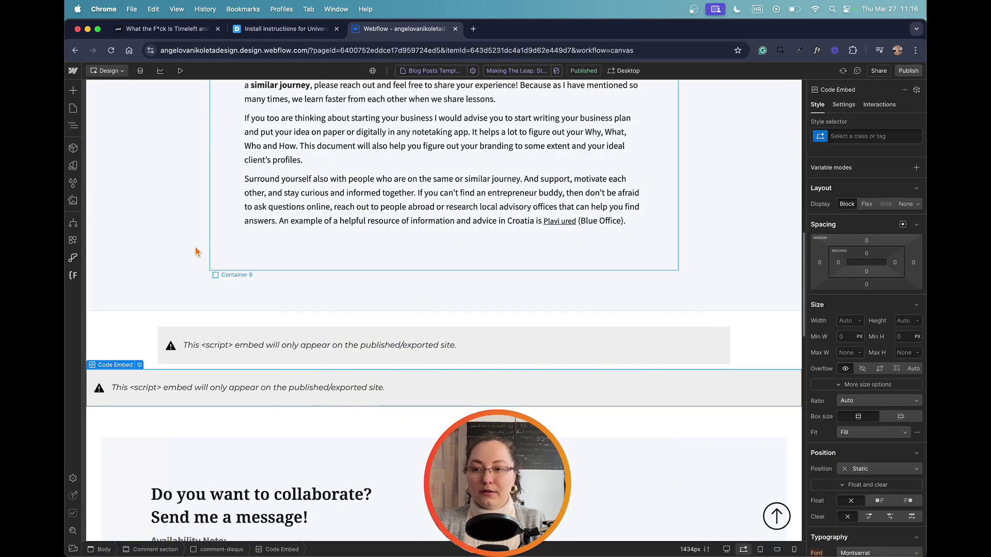
{"action": "left_click", "coordinate": [73, 125]}
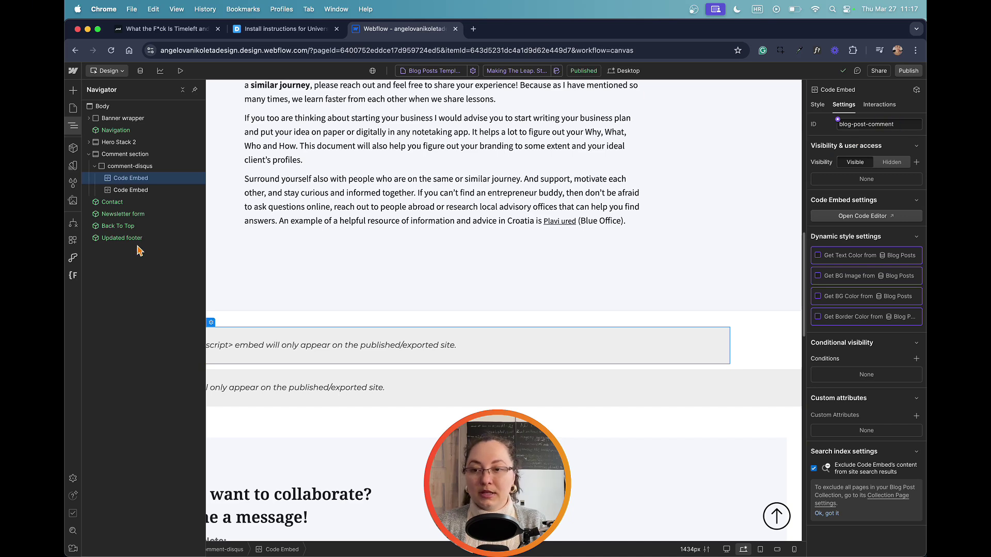
{"action": "left_click", "coordinate": [140, 190]}
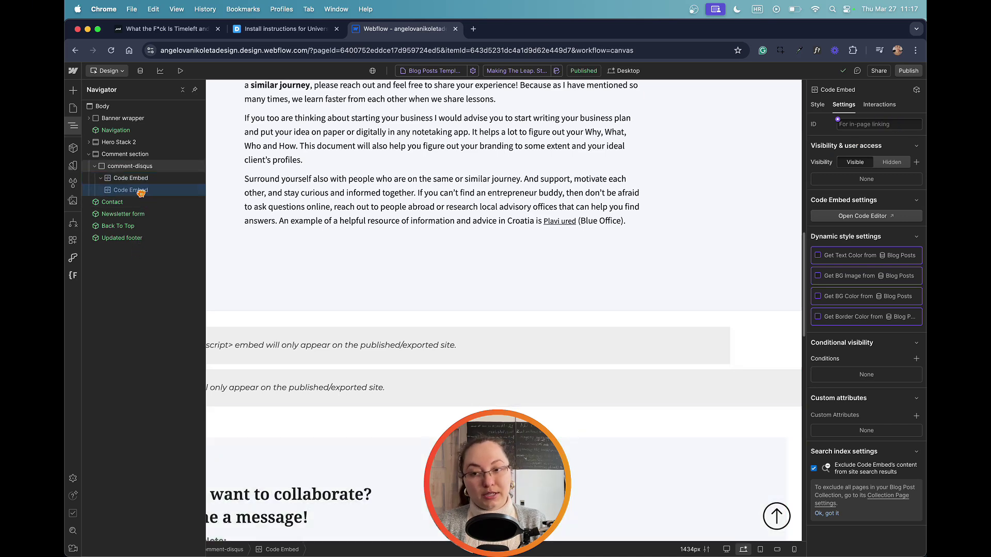
{"action": "type", "text": "blog-test-comment"}
- Copy the ID blog-test-comment over PAGE_IDENTIFIER on line 9 and save the embed
{"action": "key", "text": "super+a"}
{"action": "right_click", "coordinate": [860, 125]}
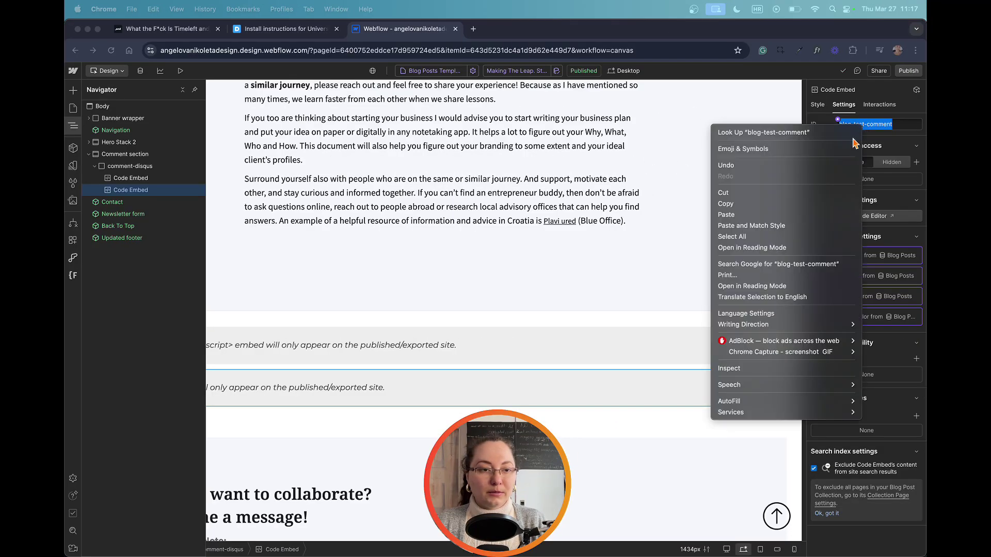
{"action": "left_click", "coordinate": [758, 205]}
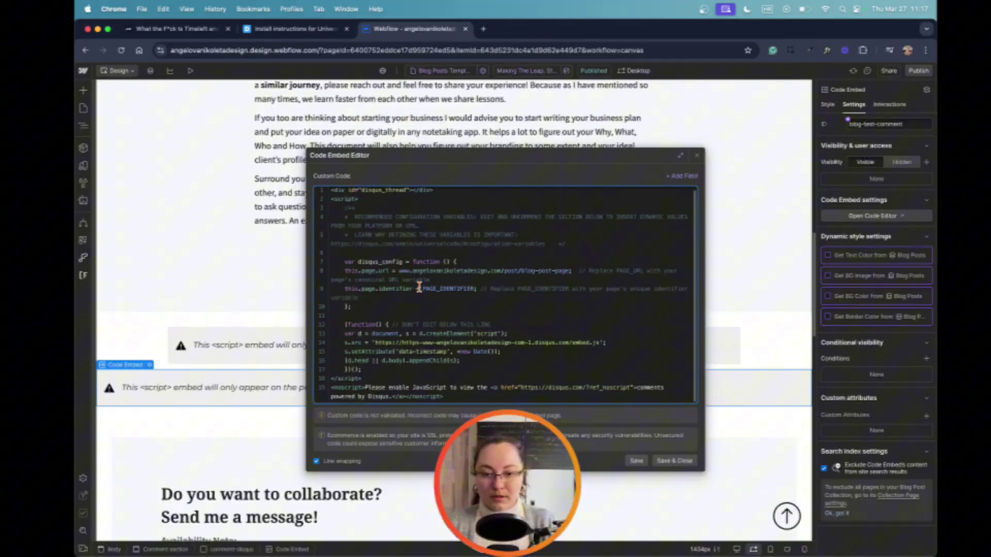
{"action": "left_click_drag", "start_coordinate": [421, 288], "coordinate": [482, 289]}
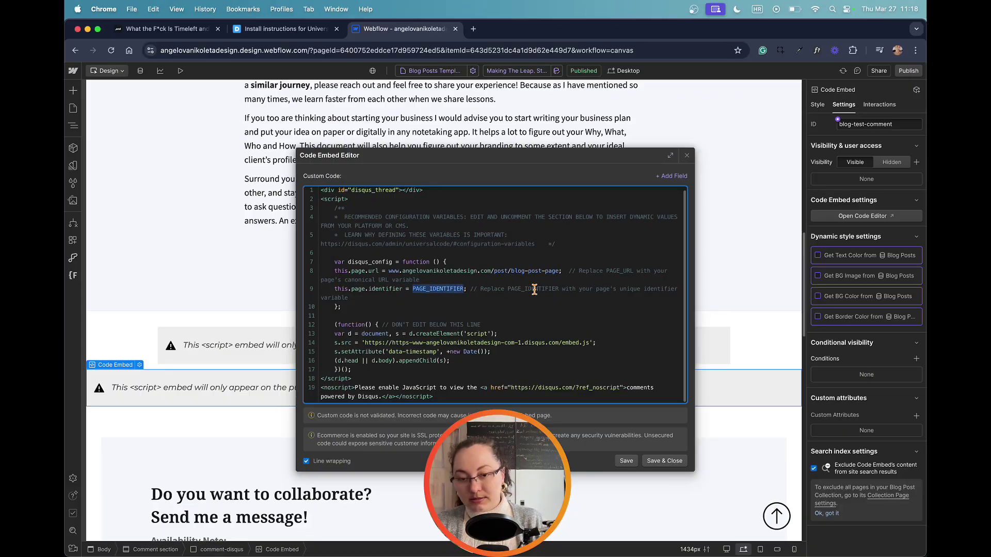
{"action": "key", "text": "super+v"}
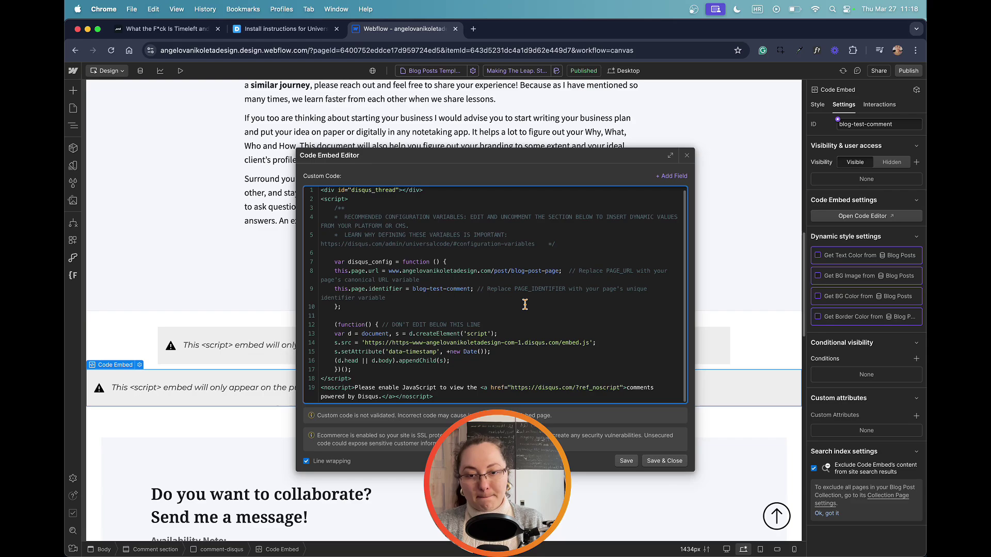
{"action": "left_click", "coordinate": [664, 461]}
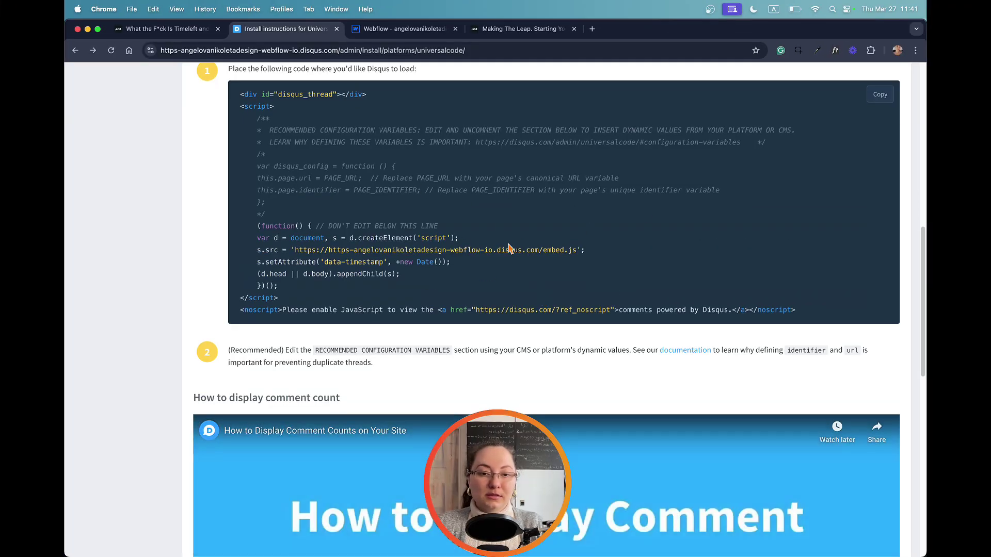
- Confirm the Disqus site configuration, pick the Balanced moderation profile, and complete setup
{"action": "scroll", "coordinate": [688, 252], "scroll_direction": "up", "scroll_amount": 1}
{"action": "scroll", "coordinate": [688, 252], "scroll_direction": "up", "scroll_amount": 10}
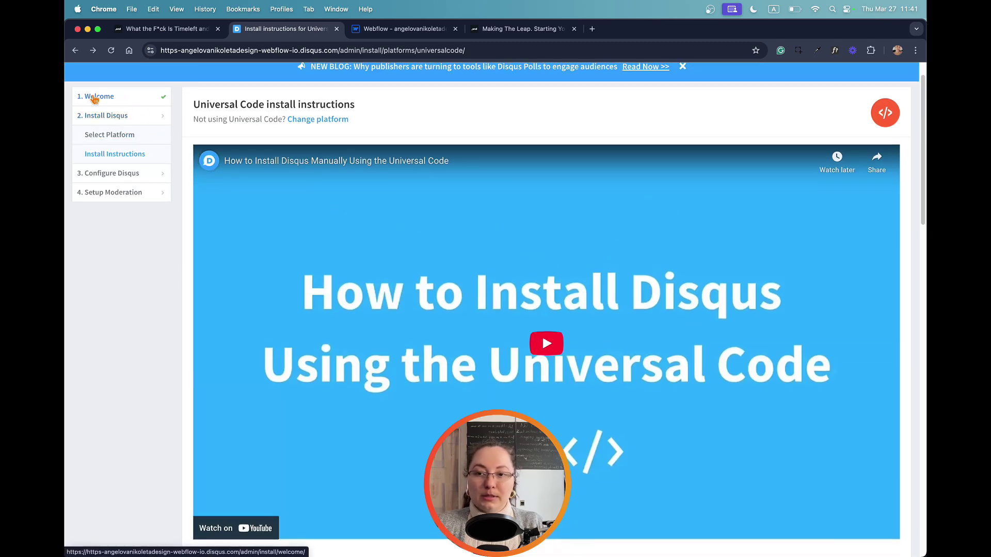
{"action": "scroll", "coordinate": [117, 153], "scroll_direction": "up", "scroll_amount": 2}
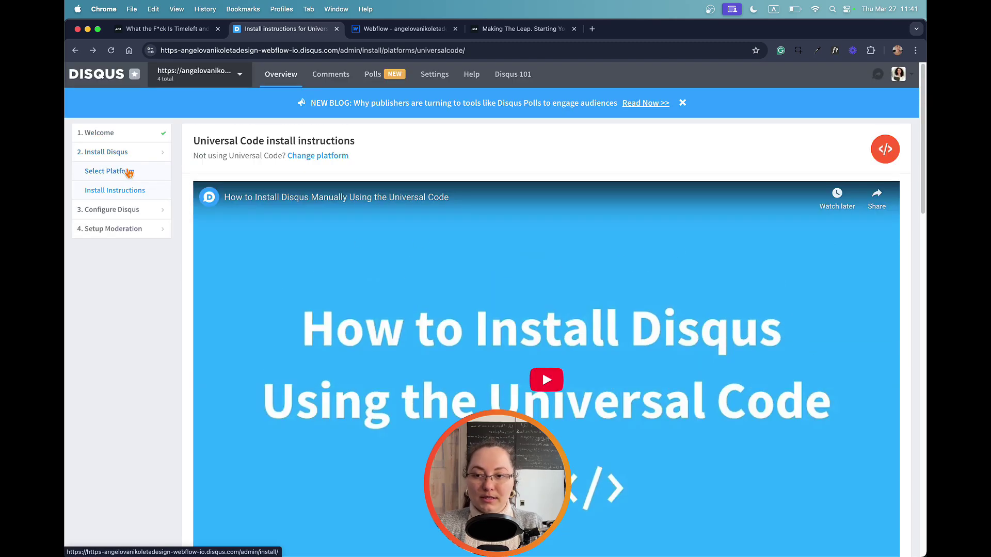
{"action": "left_click", "coordinate": [127, 171]}
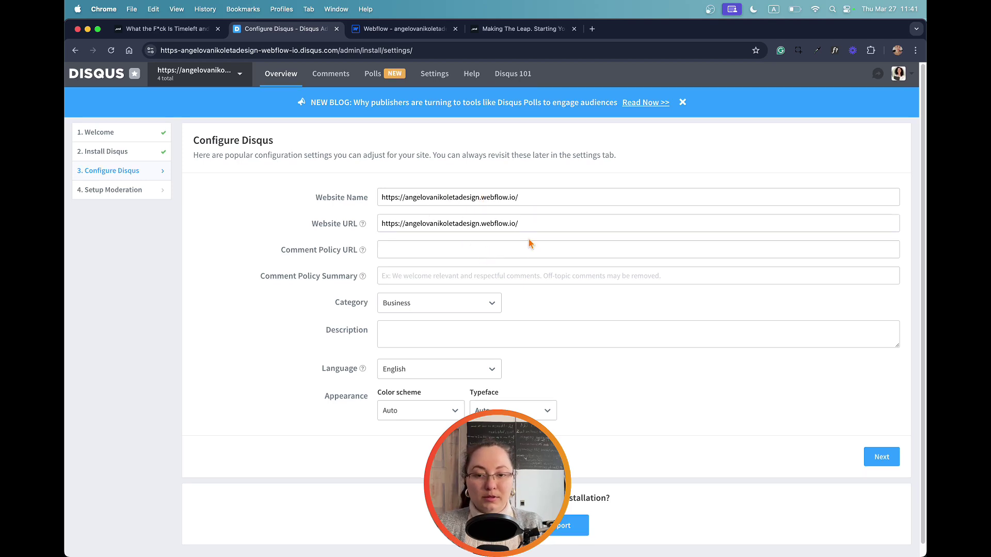
{"action": "scroll", "coordinate": [529, 240], "scroll_direction": "down", "scroll_amount": 1}
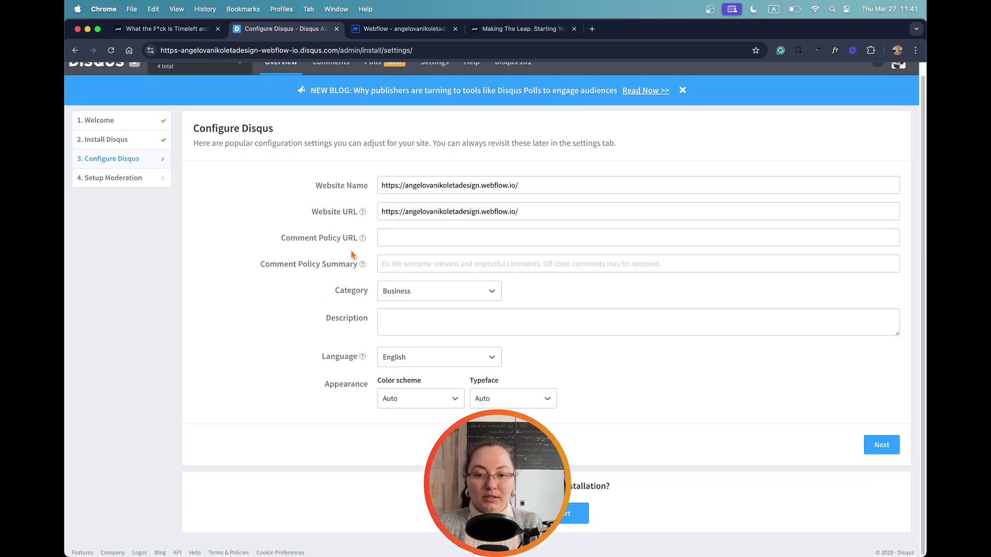
{"action": "left_click", "coordinate": [881, 443]}
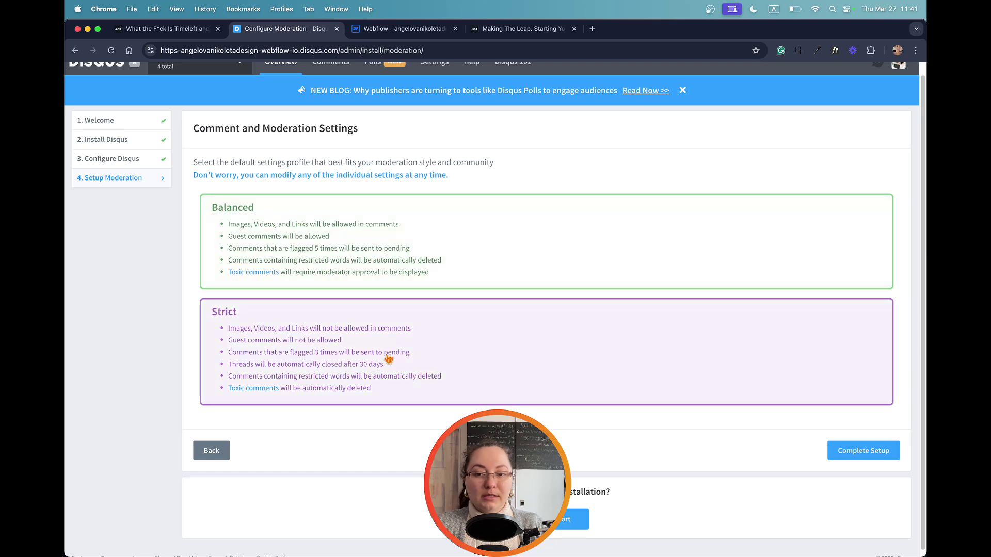
{"action": "left_click", "coordinate": [511, 256]}
{"action": "left_click", "coordinate": [834, 449]}
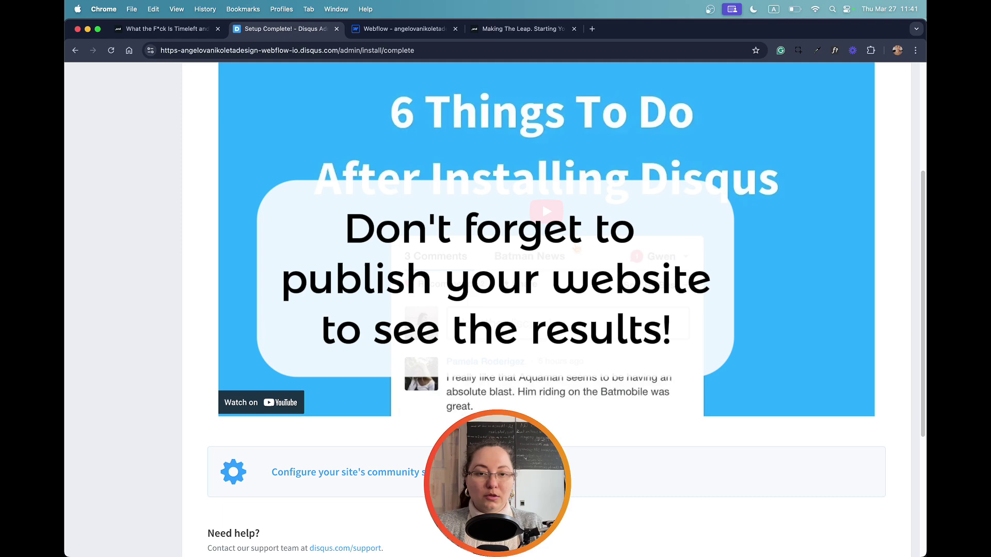
- Scroll through the Disqus Setup Complete page to review community settings and help resources
{"action": "scroll", "coordinate": [495, 310], "scroll_direction": "up", "scroll_amount": 2}
{"action": "scroll", "coordinate": [542, 349], "scroll_direction": "down", "scroll_amount": 6}
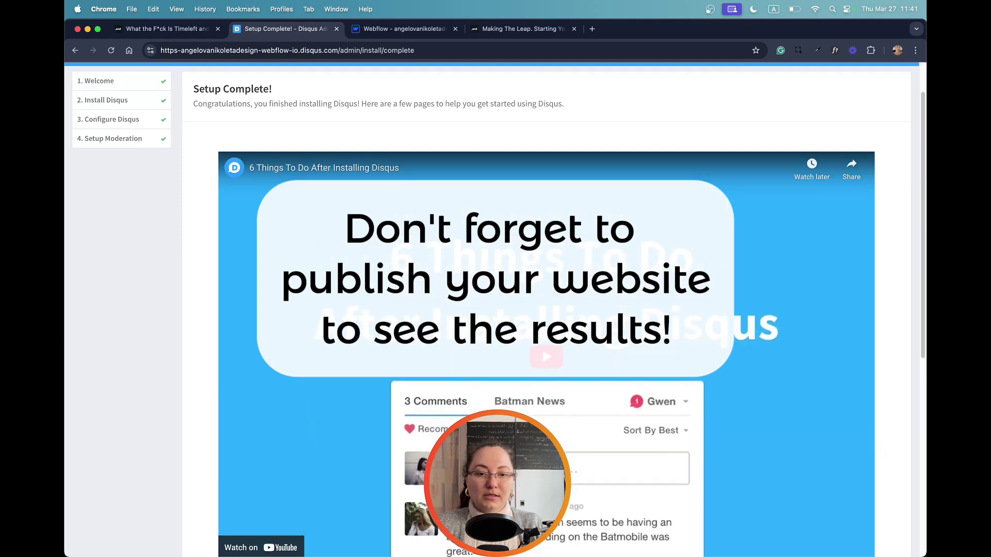
{"action": "scroll", "coordinate": [797, 297], "scroll_direction": "down", "scroll_amount": 1}
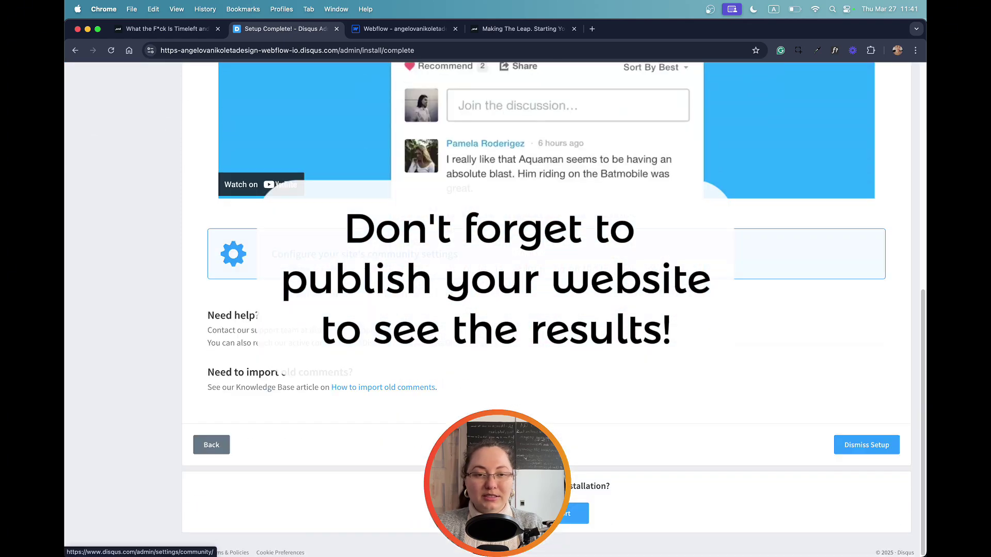
{"action": "scroll", "coordinate": [728, 287], "scroll_direction": "up", "scroll_amount": 10}
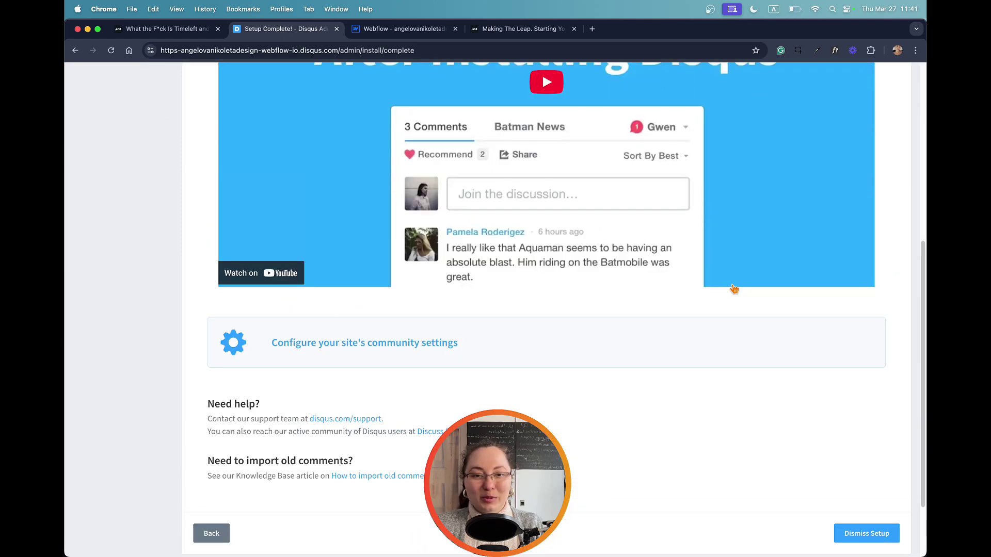